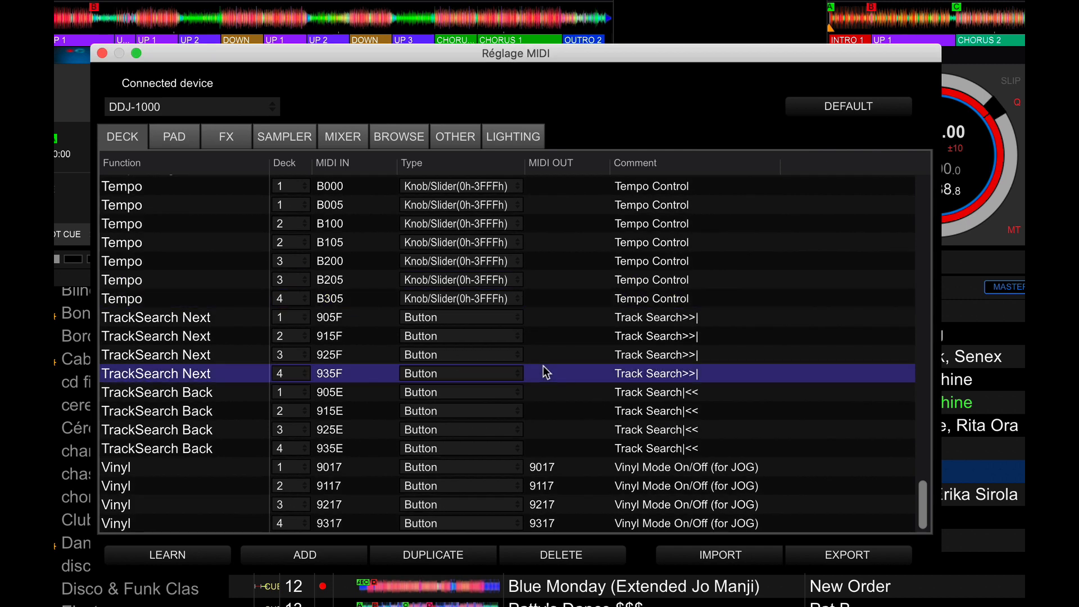
# - Delete the TrackSearch Next mapping of deck 4 from the DDJ-1000 deck functions
pyautogui.click(564, 554)
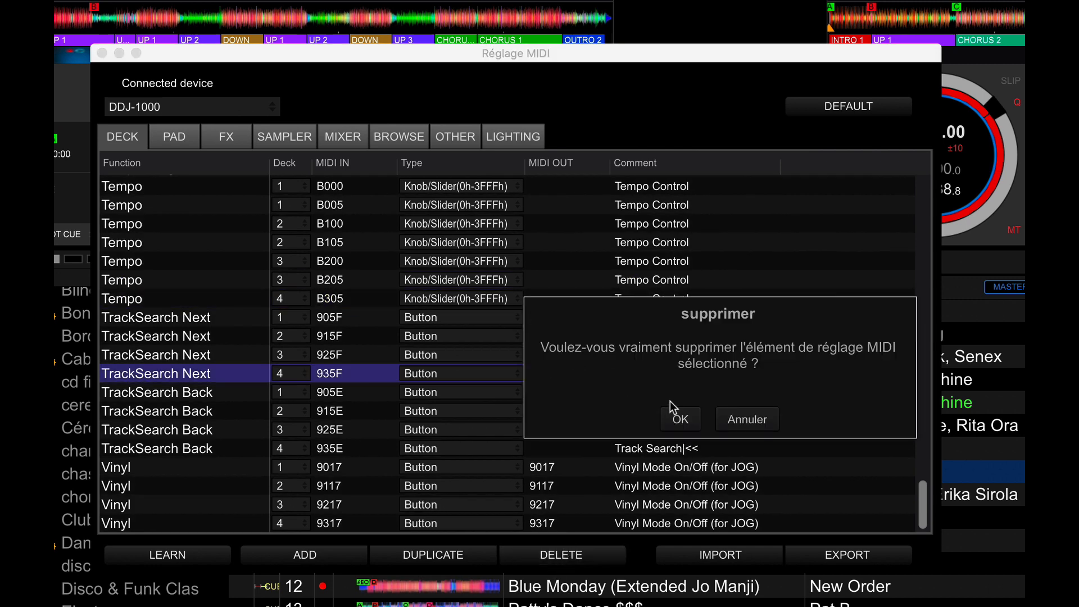
pyautogui.click(677, 417)
pyautogui.click(493, 300)
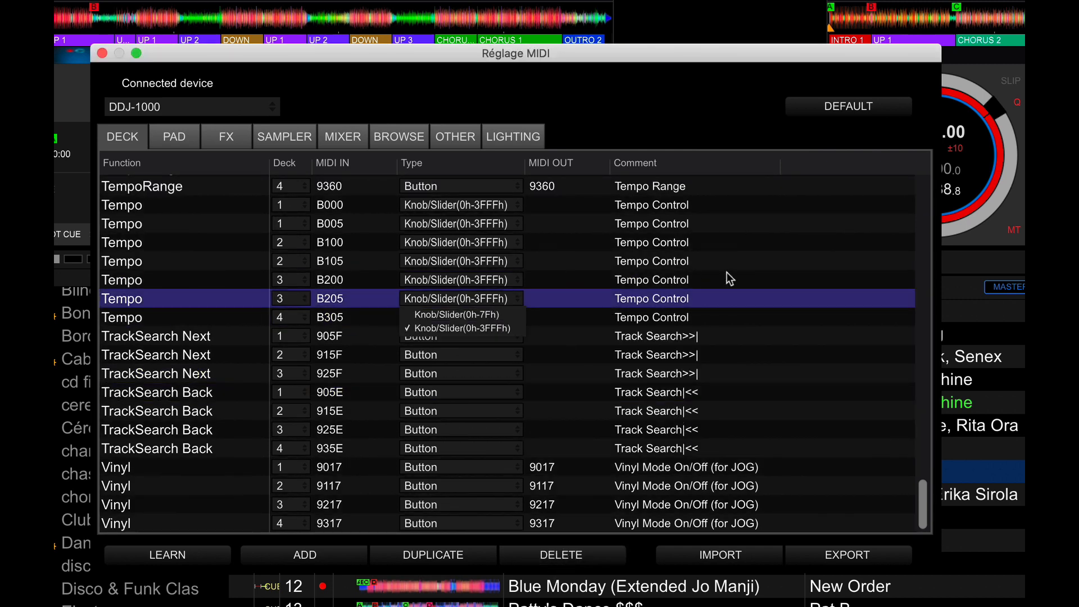
# - Restore the default MIDI settings of the DDJ-1000 without exporting the current mapping
pyautogui.click(841, 106)
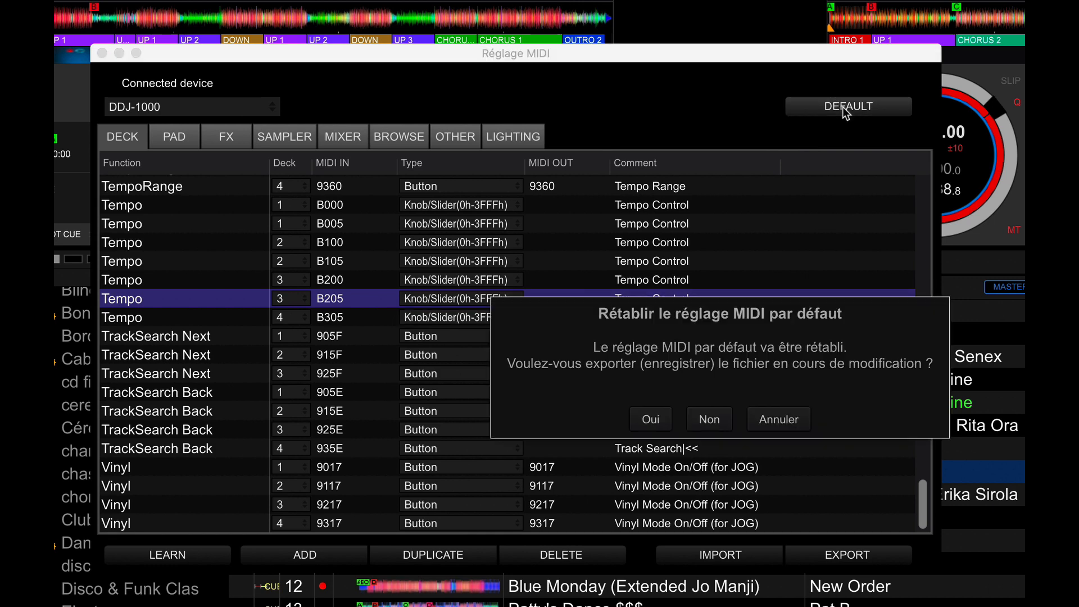
pyautogui.click(708, 421)
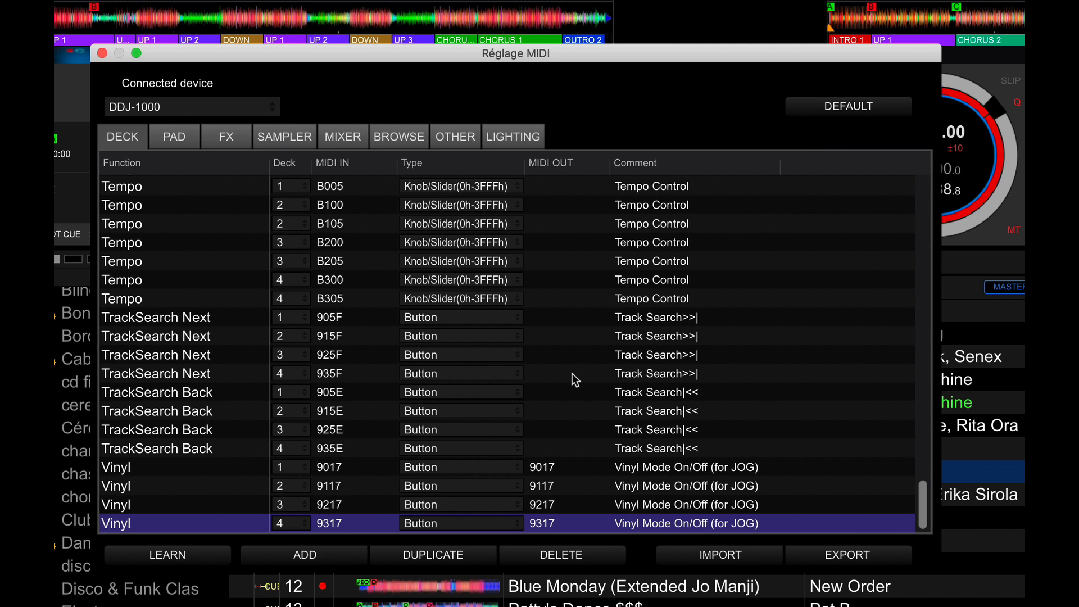
# - Export the MIDI mapping to the Desktop as DDJ-1000jghkjghkghk.csv
pyautogui.click(858, 564)
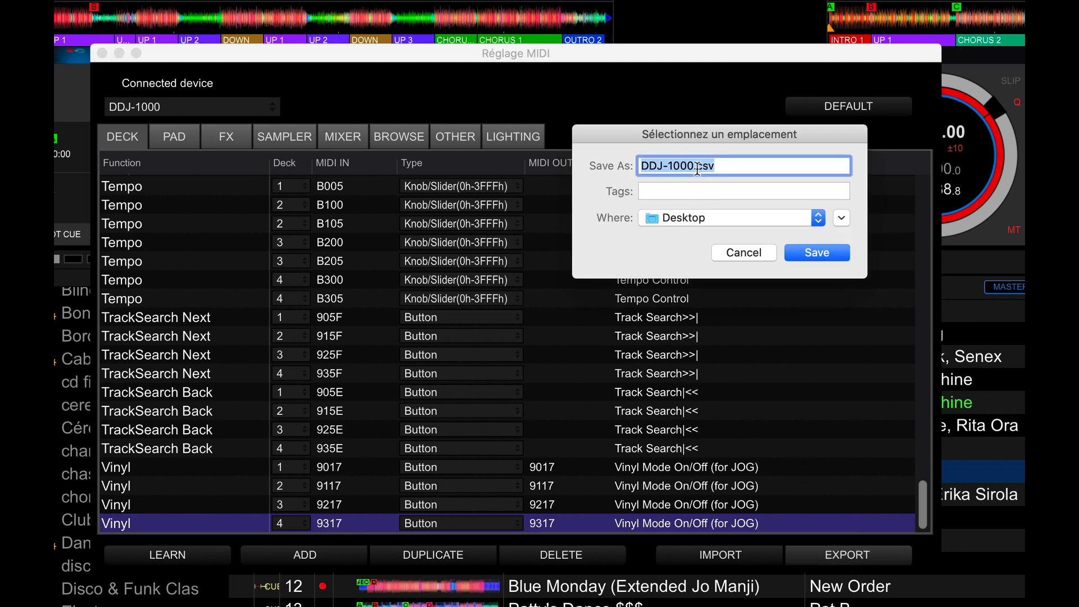
pyautogui.click(697, 168)
pyautogui.write('jghkjghkghk')
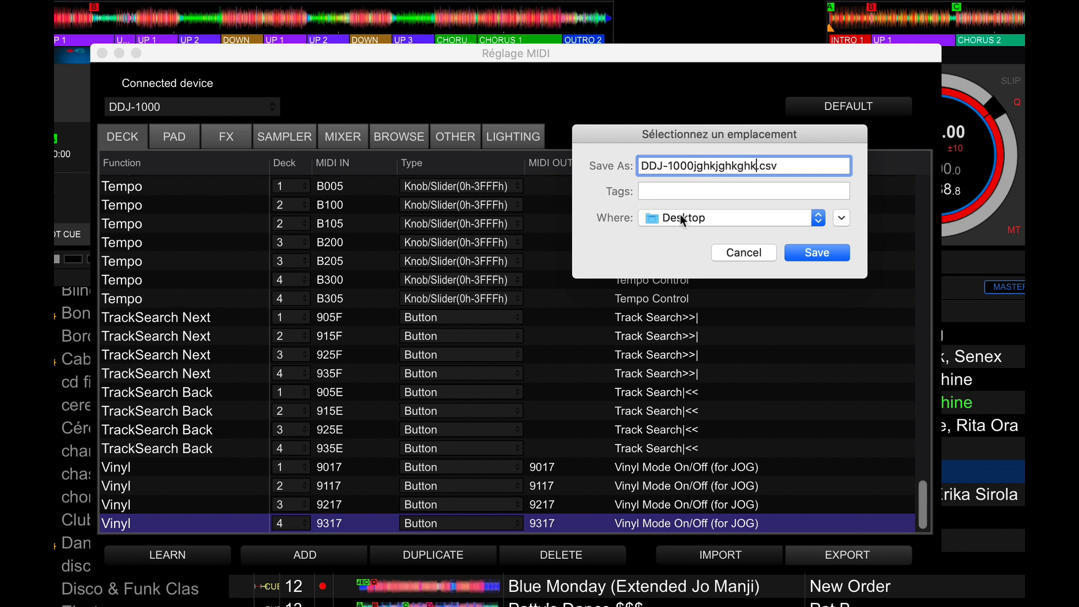
pyautogui.click(816, 252)
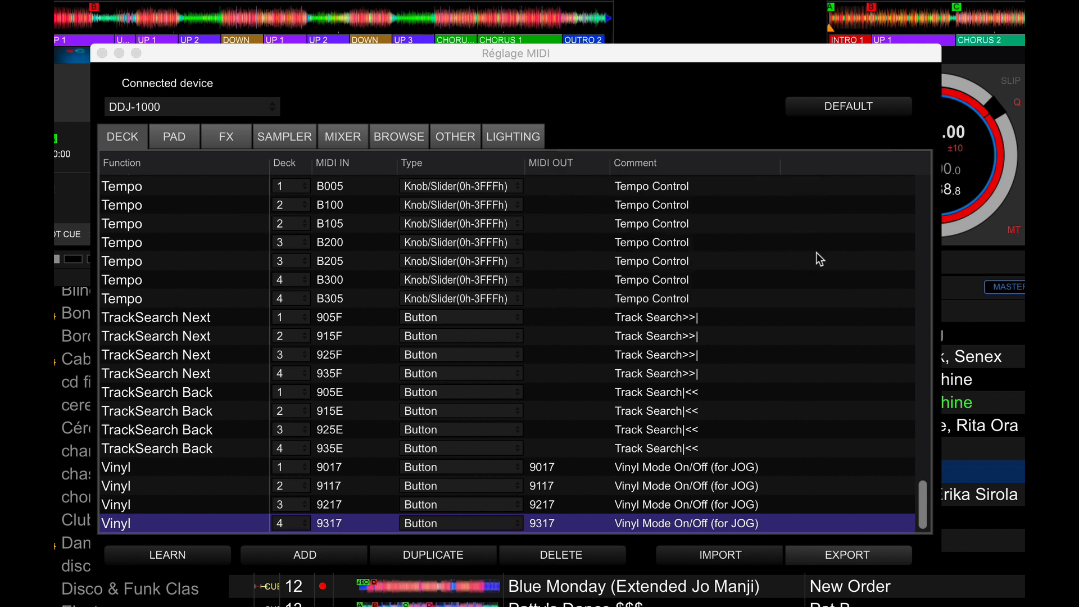
# - Delete the TrackSearch Back mapping of deck 1 and the TrackSearch Next mapping of deck 3
pyautogui.click(230, 397)
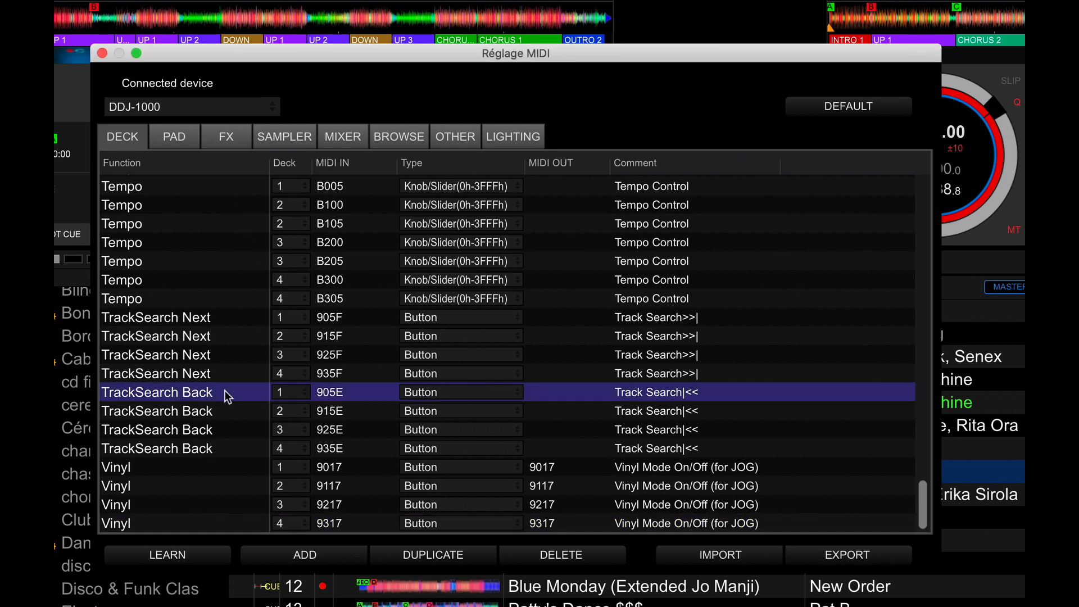
pyautogui.click(562, 555)
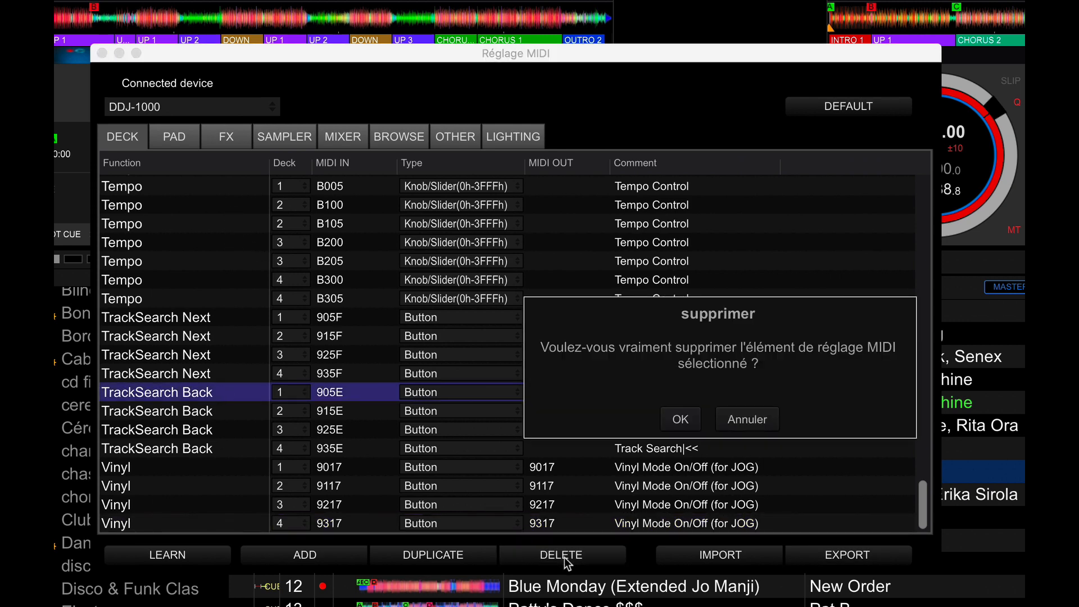
pyautogui.click(678, 420)
pyautogui.click(406, 375)
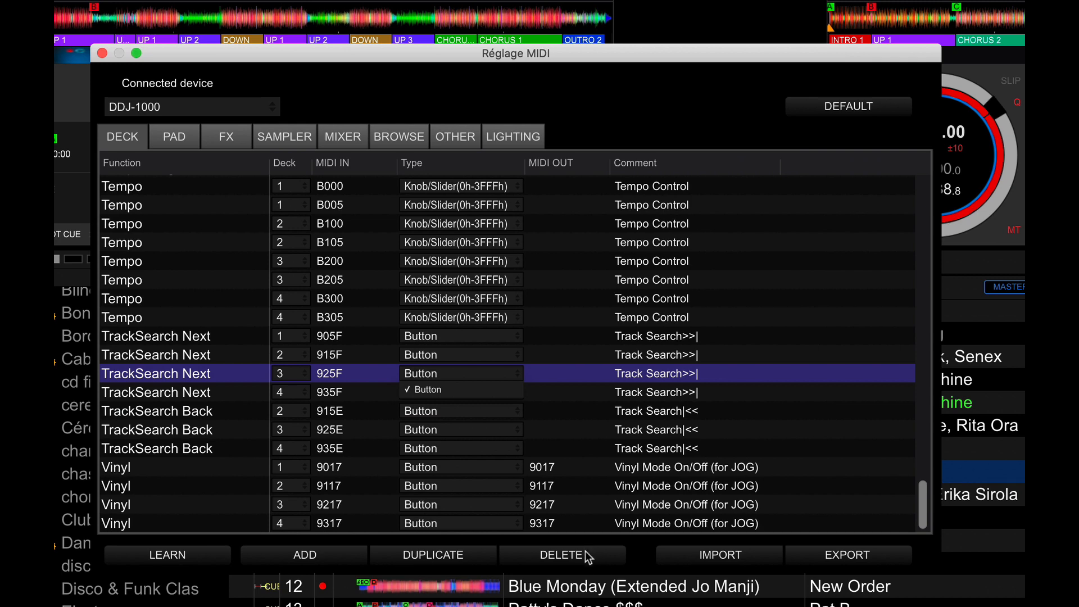
pyautogui.click(562, 555)
pyautogui.click(678, 421)
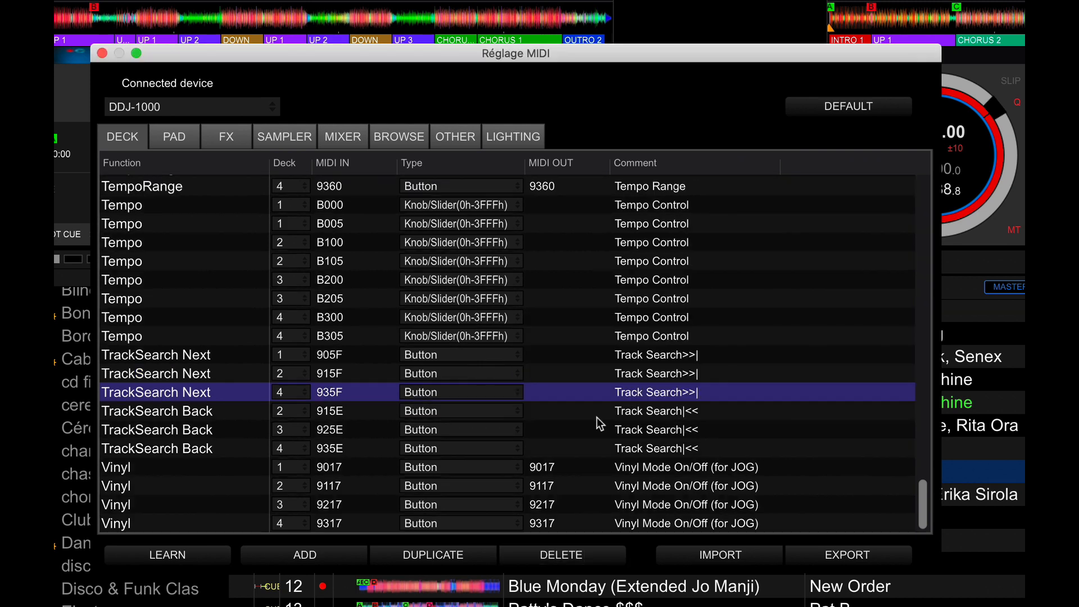
# - Import the MIDI mapping DDJ-1000jghkjghkghk.csv from the Desktop without saving the current one, and close the MIDI settings
pyautogui.click(736, 558)
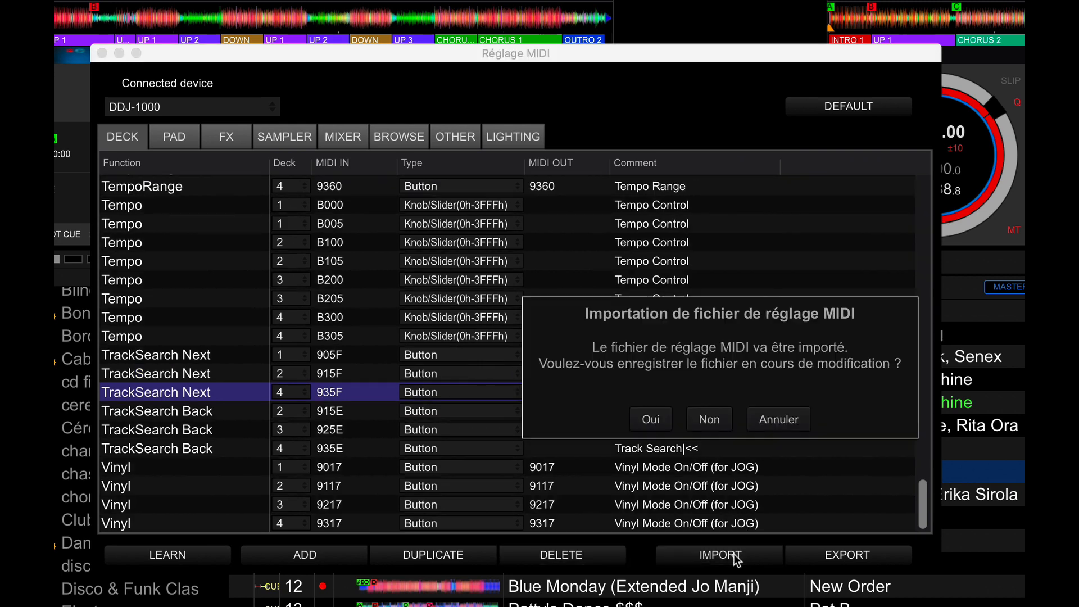
pyautogui.click(709, 419)
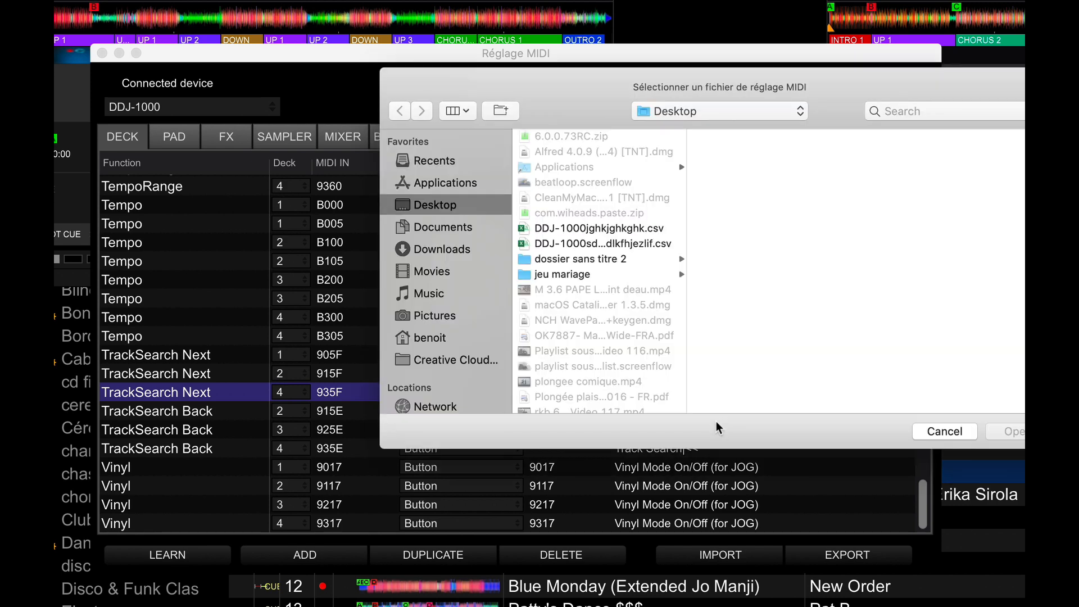
pyautogui.click(611, 230)
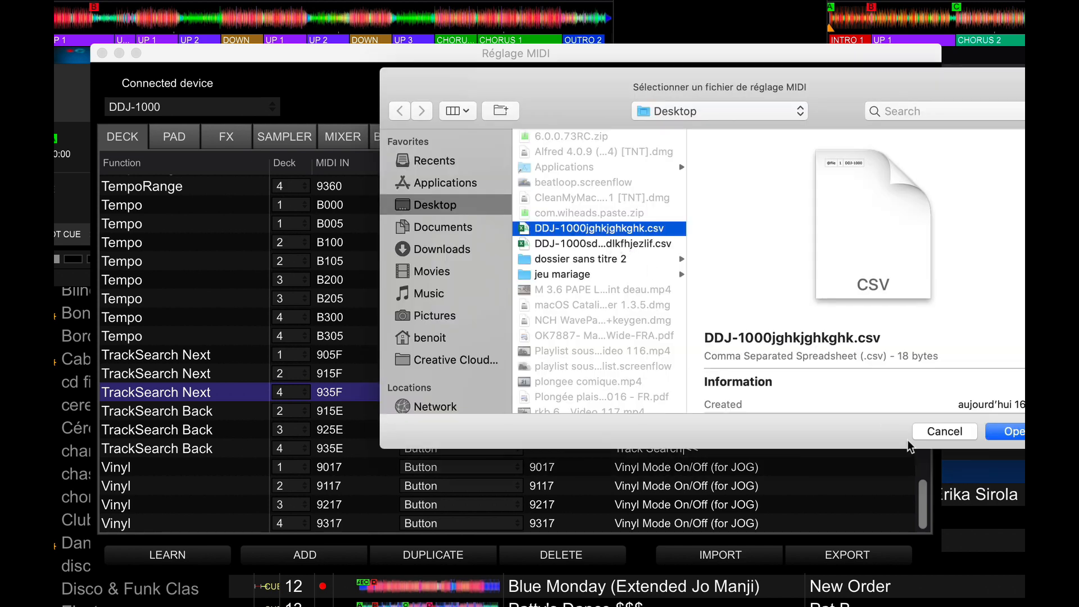
pyautogui.click(1010, 431)
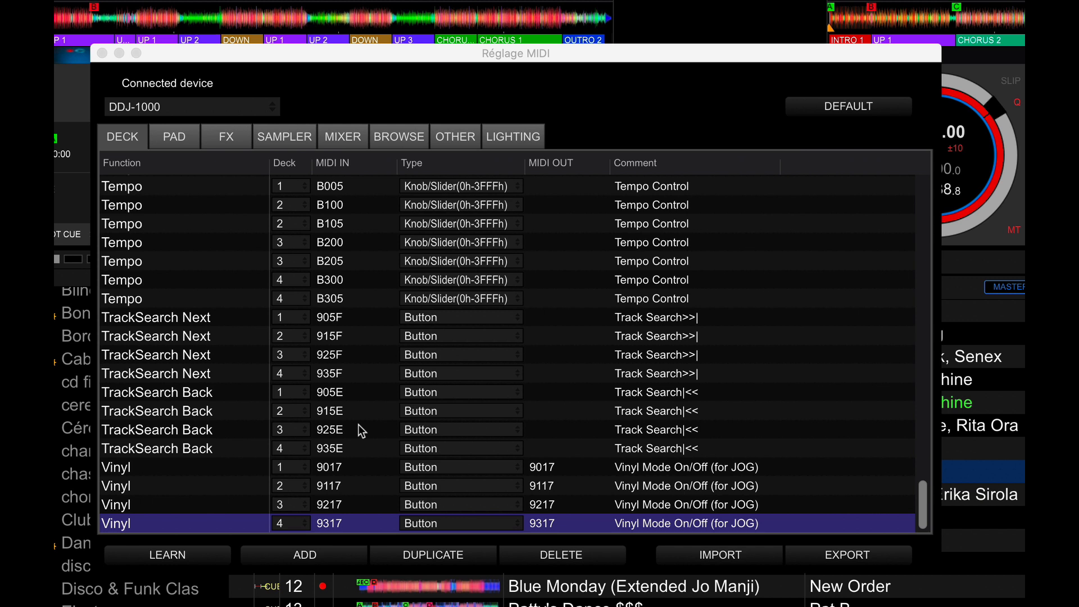
pyautogui.click(102, 54)
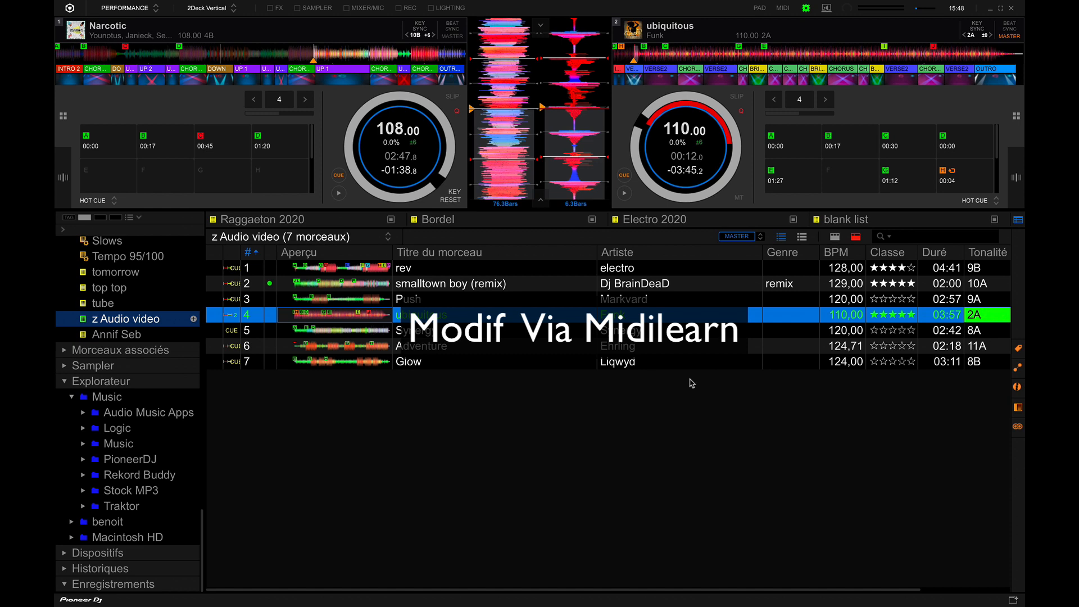
# - Set AUTO BEAT LOOP to "Boucle de 8 temps" in the controller's deck preferences
pyautogui.click(805, 9)
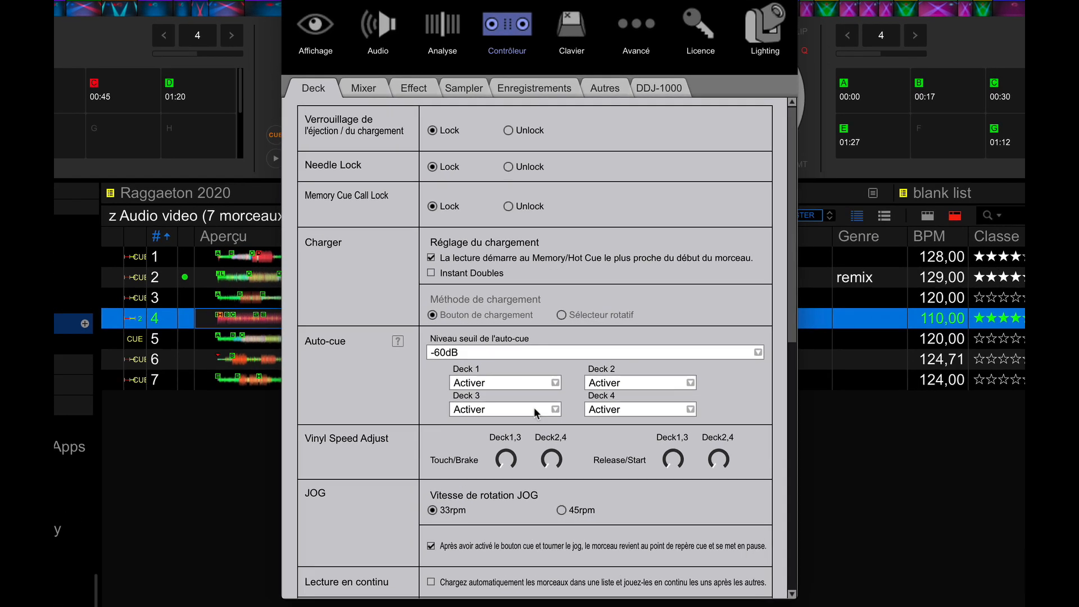
pyautogui.scroll(-5, 537, 387)
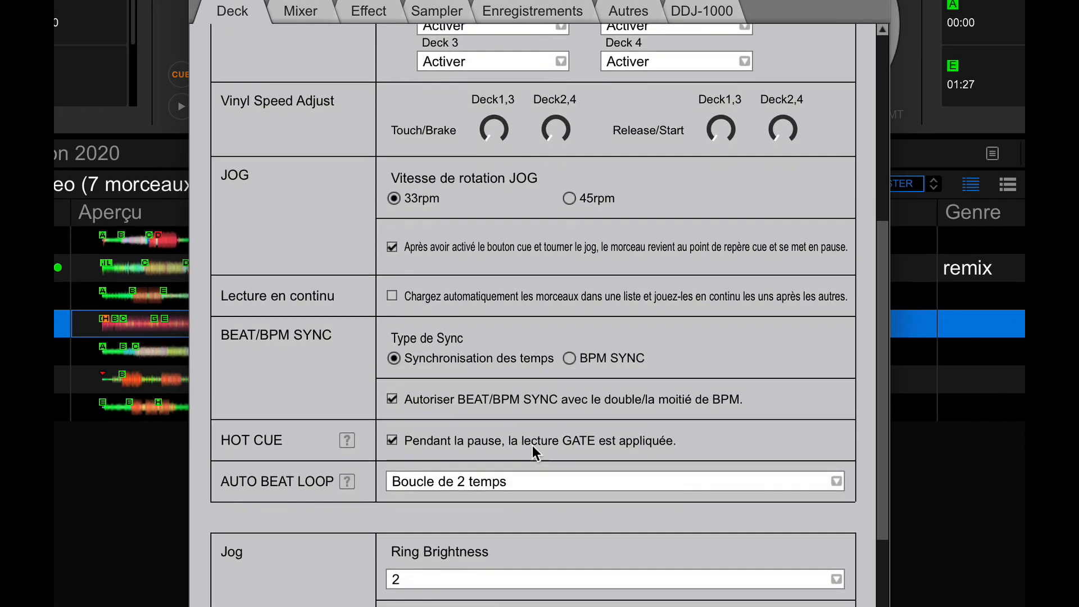
pyautogui.scroll(-2, 532, 445)
pyautogui.click(489, 412)
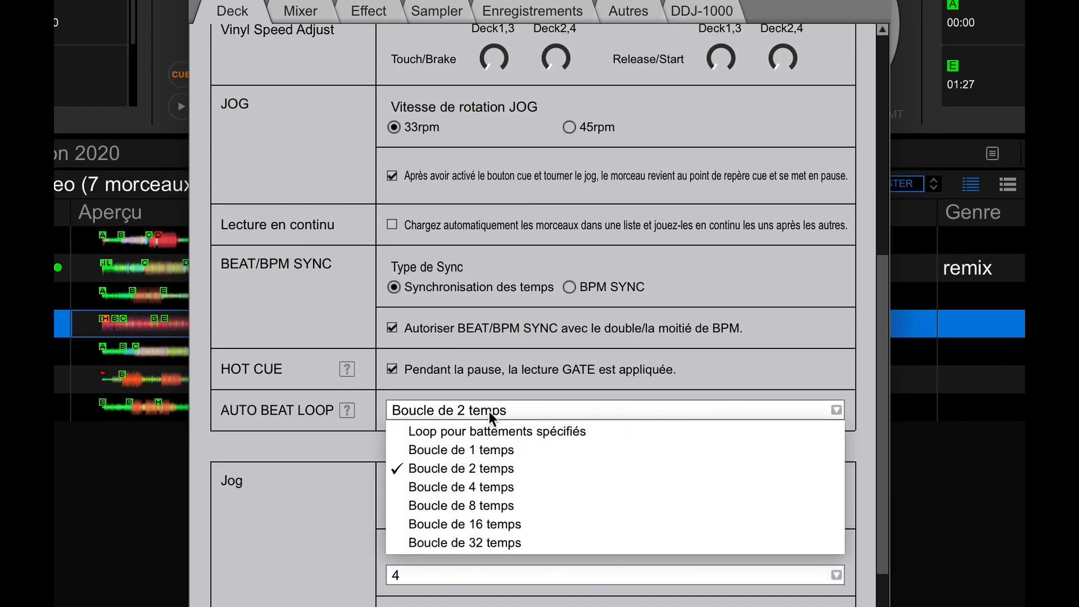
pyautogui.click(433, 507)
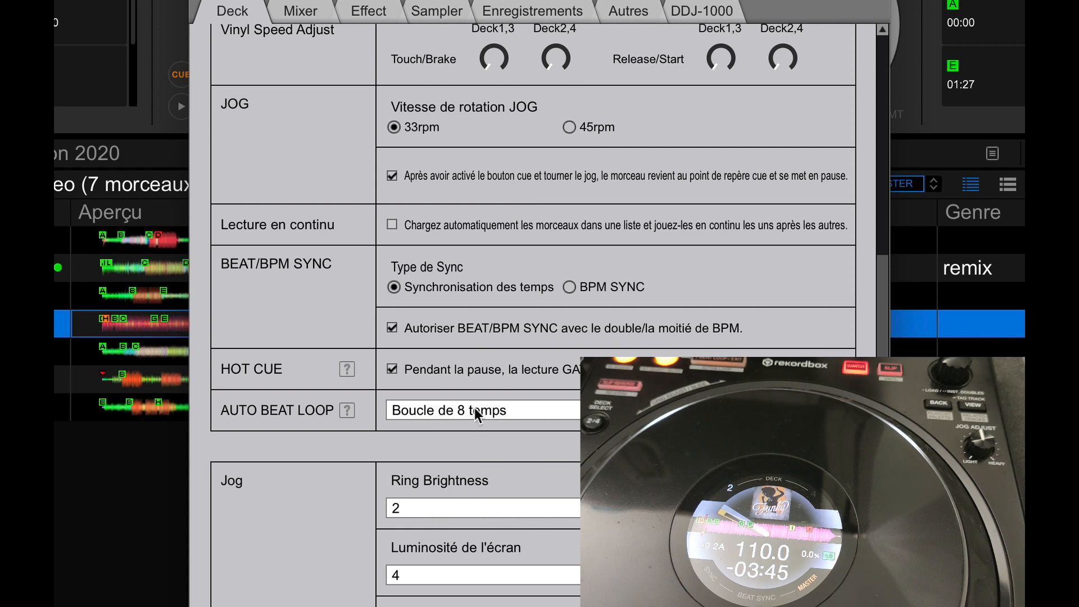
# - Change AUTO BEAT LOOP to "Boucle de 1 temps"
pyautogui.click(514, 408)
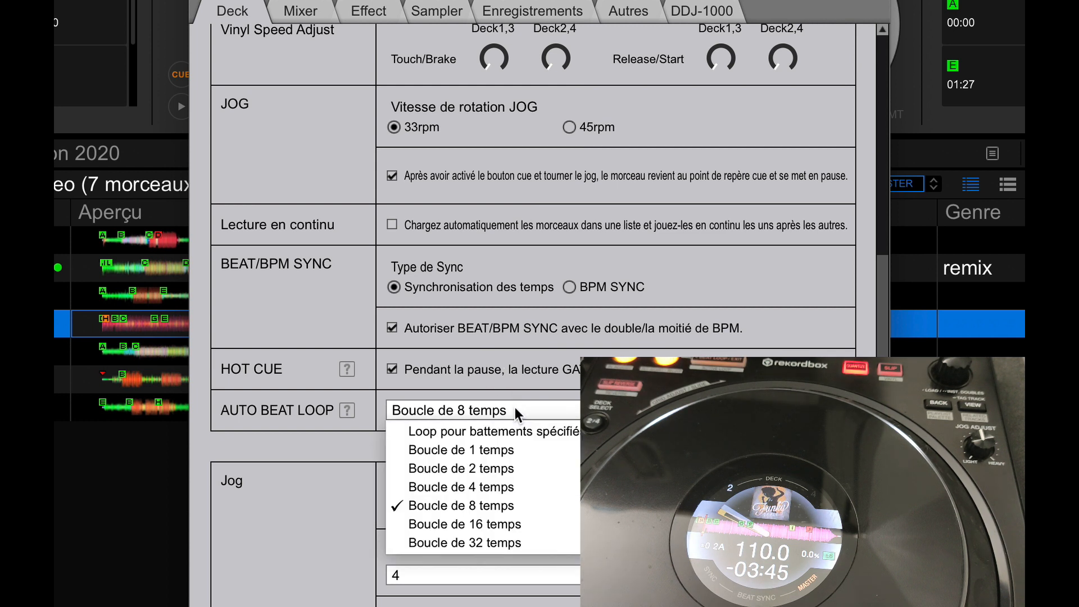
pyautogui.click(494, 451)
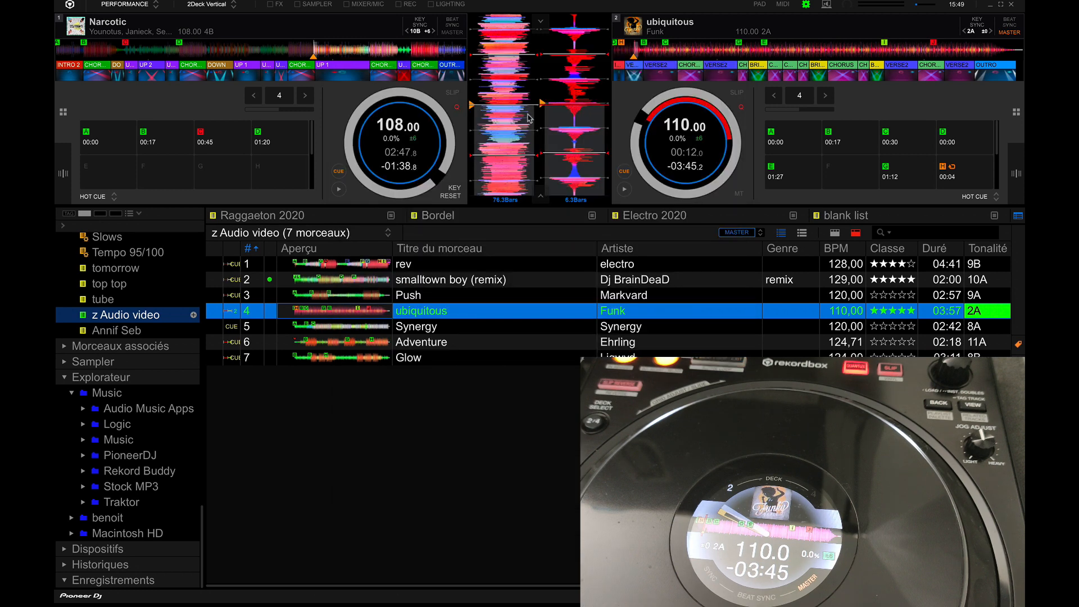
# - Delete the 4BeatLoop mapping of deck 2 from the deck functions in the MIDI settings
pyautogui.click(785, 6)
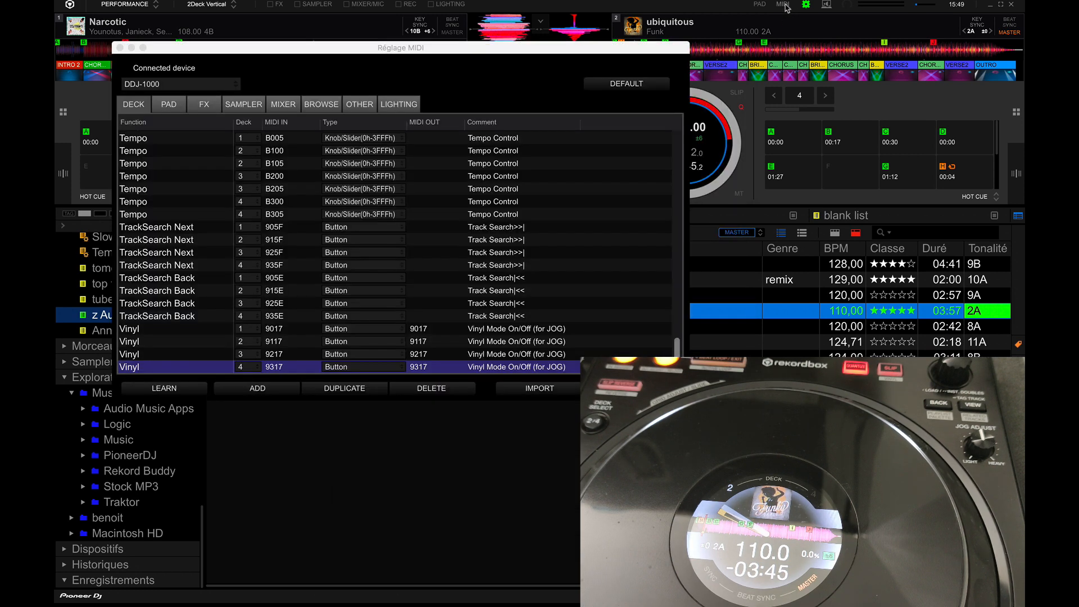
pyautogui.click(136, 105)
pyautogui.scroll(10, 159, 195)
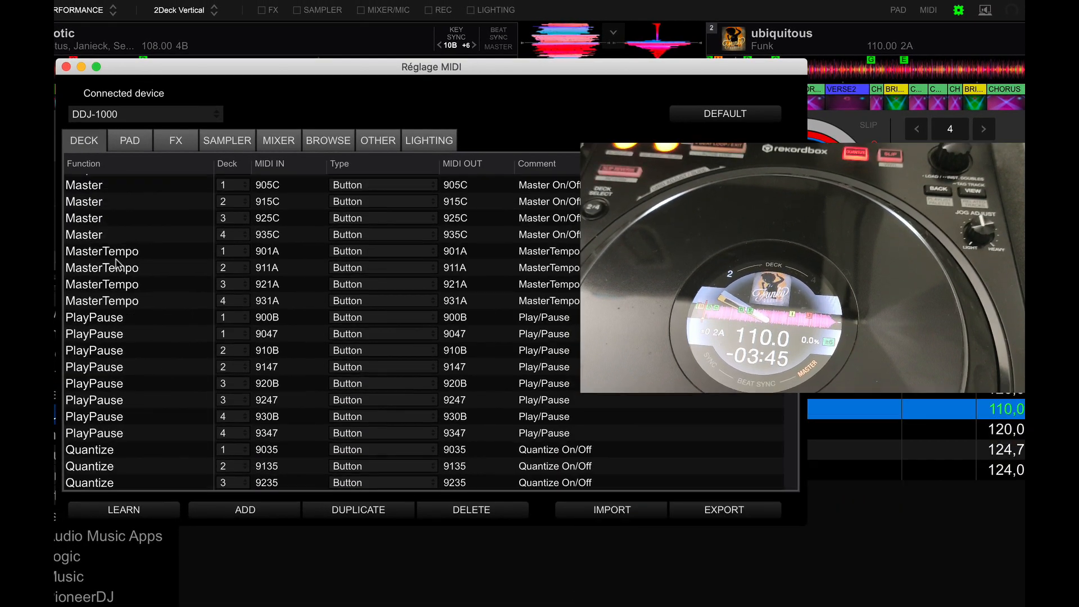
pyautogui.scroll(10, 117, 264)
pyautogui.click(92, 185)
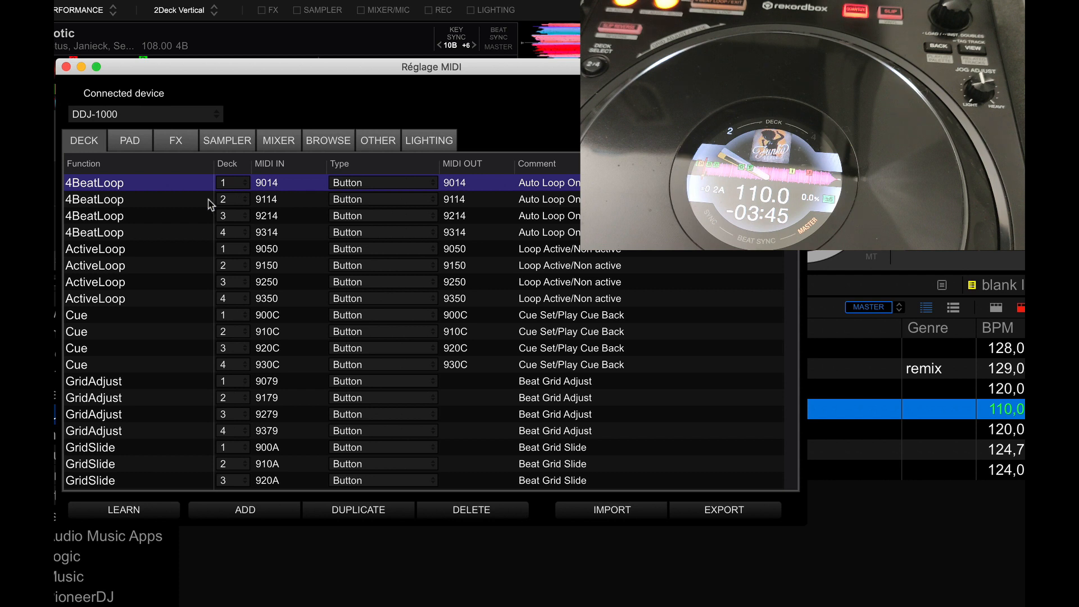
pyautogui.click(137, 202)
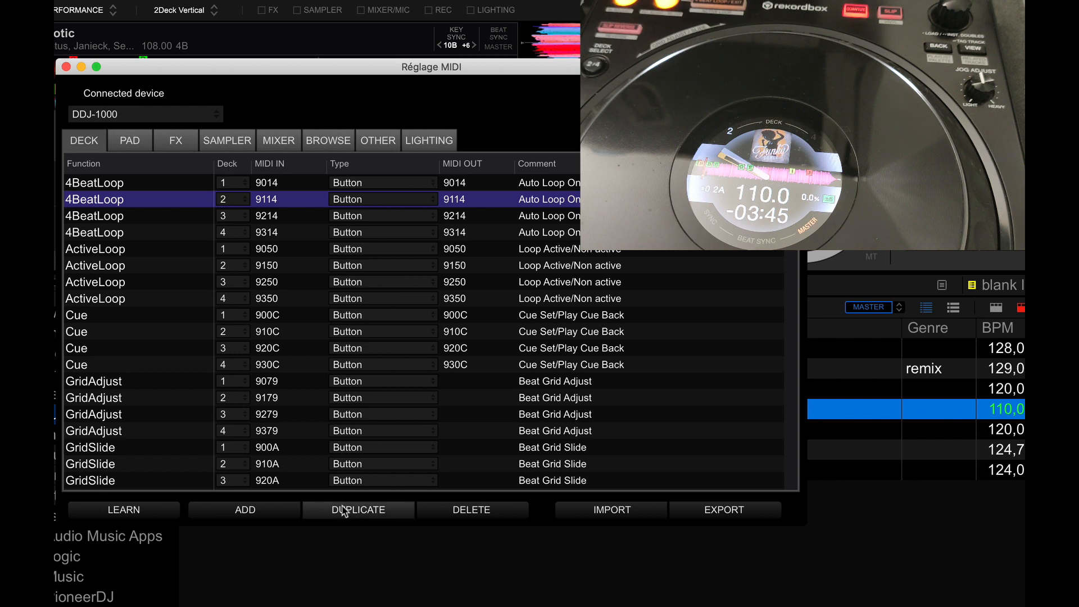
pyautogui.click(471, 516)
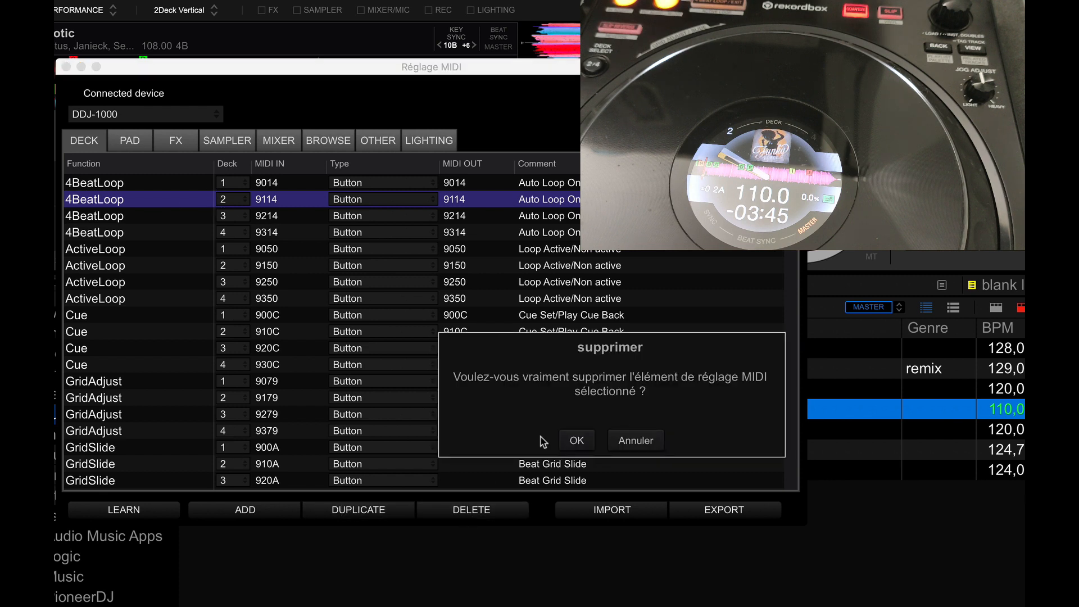
pyautogui.click(572, 441)
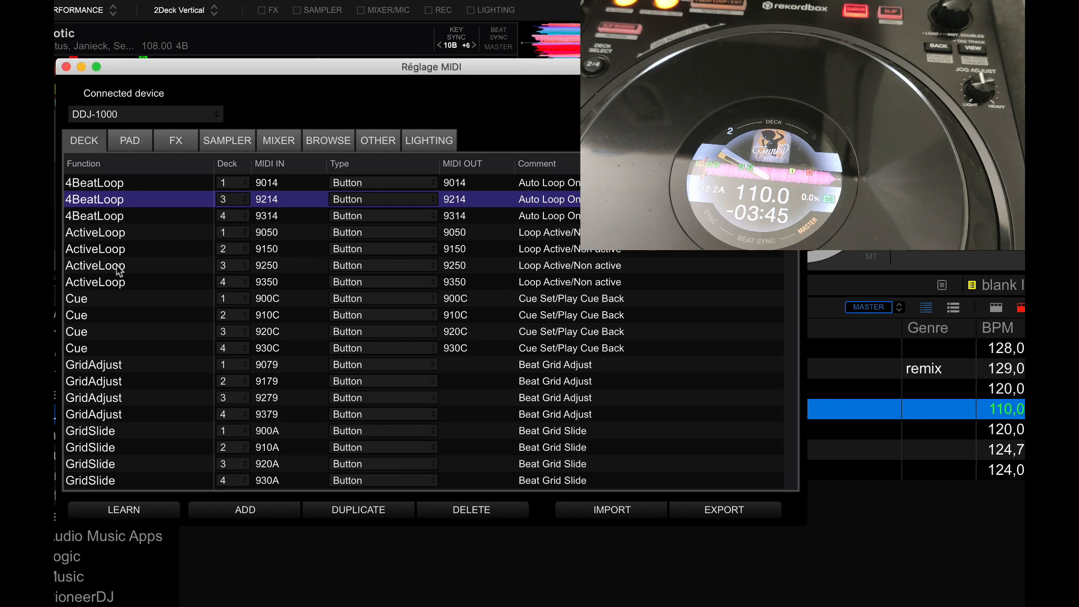
# - Add the AutoLoop function from the loop functions to the deck mappings
pyautogui.scroll(-20, 119, 270)
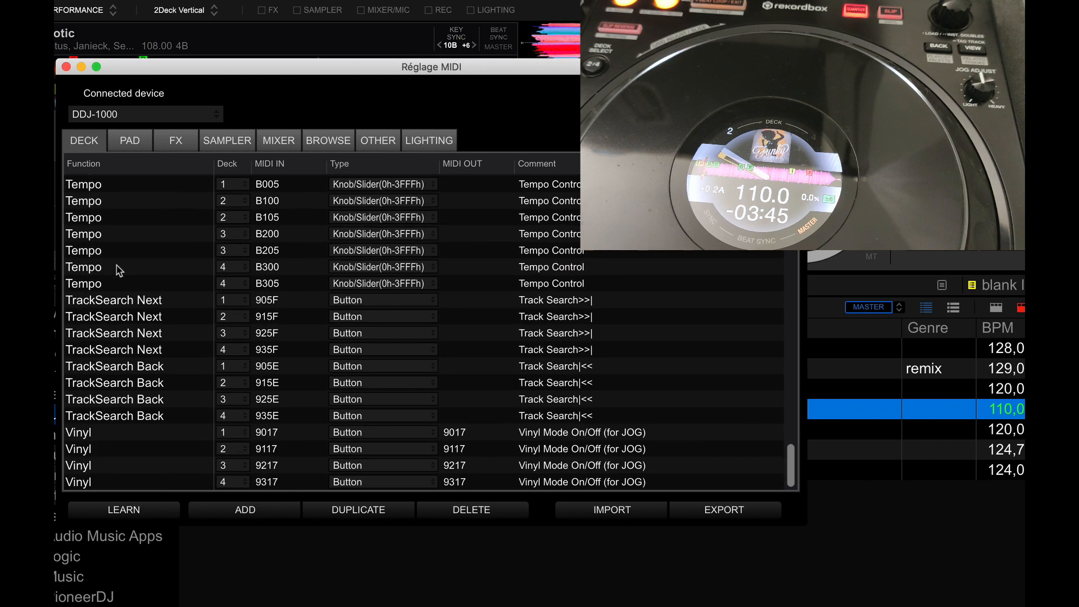
pyautogui.click(246, 516)
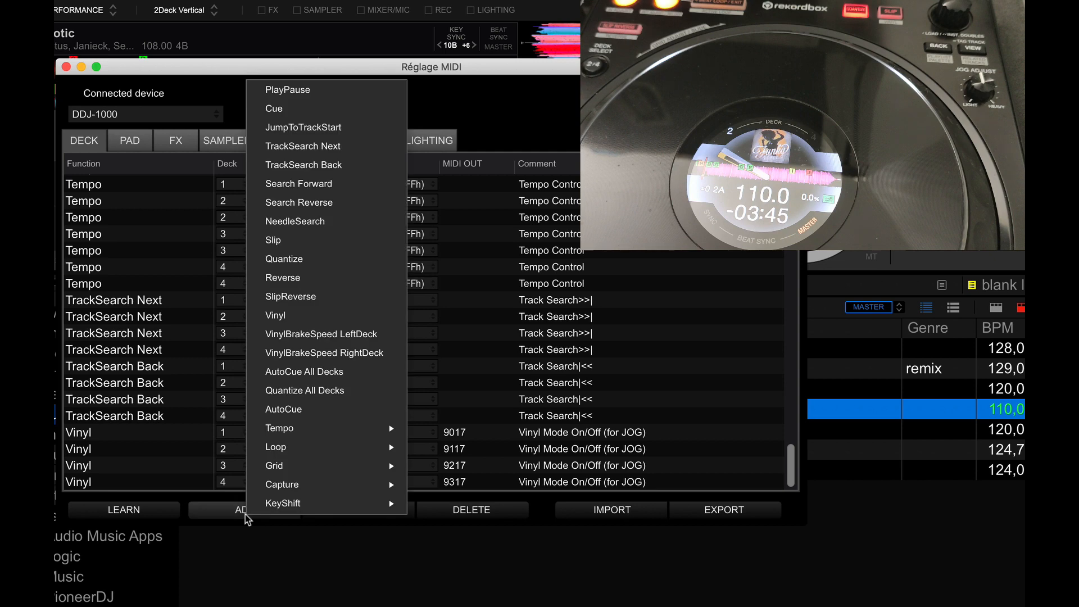
pyautogui.moveTo(368, 448)
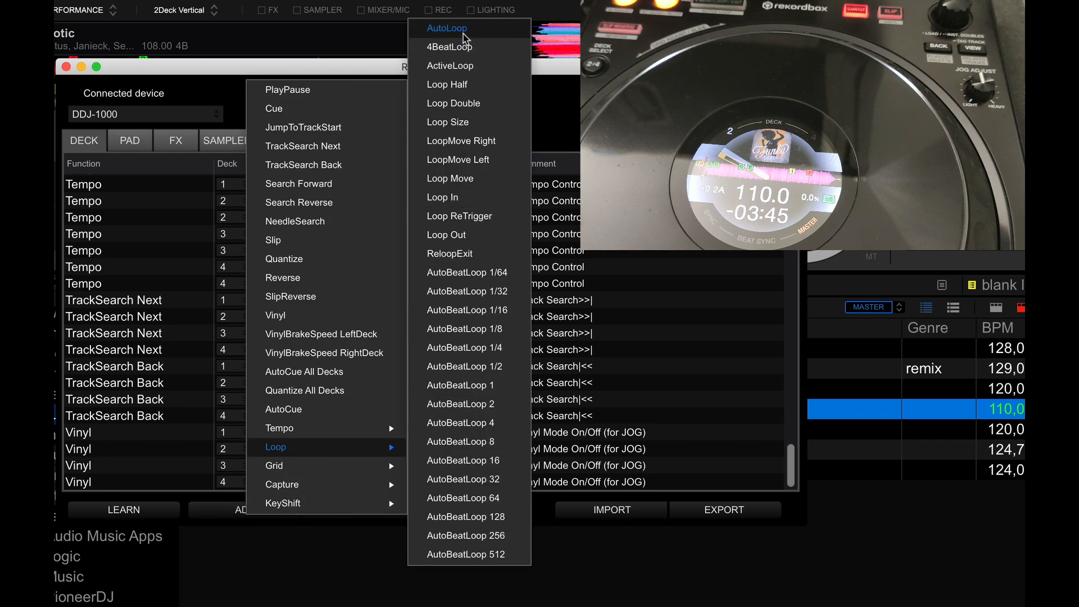
pyautogui.click(447, 28)
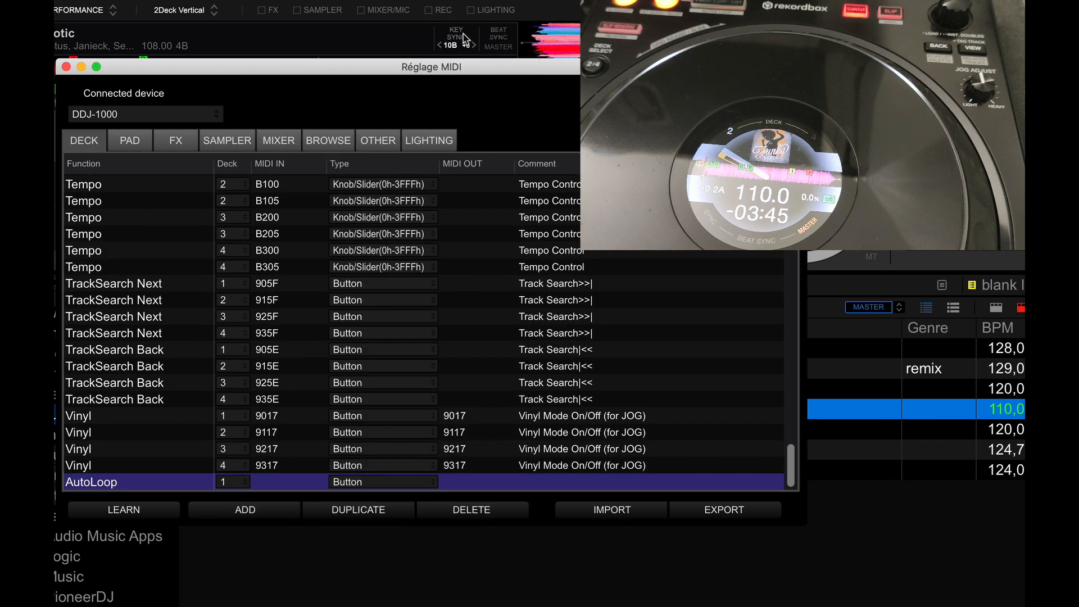
# - Learn MIDI code 9114 for the new AutoLoop mapping and assign it to deck 2
pyautogui.click(137, 513)
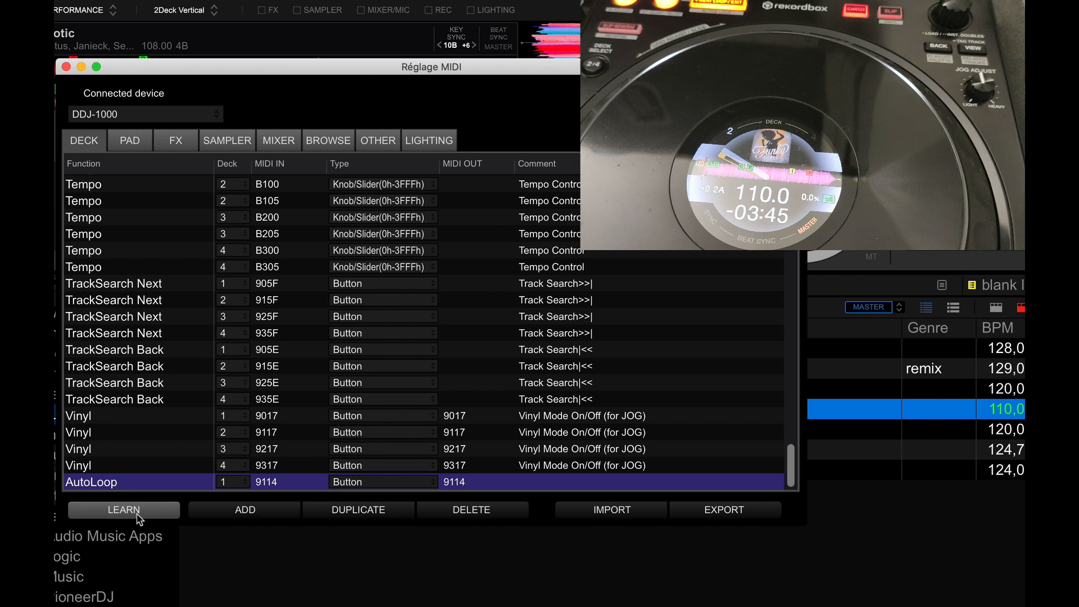
pyautogui.click(138, 516)
pyautogui.click(246, 484)
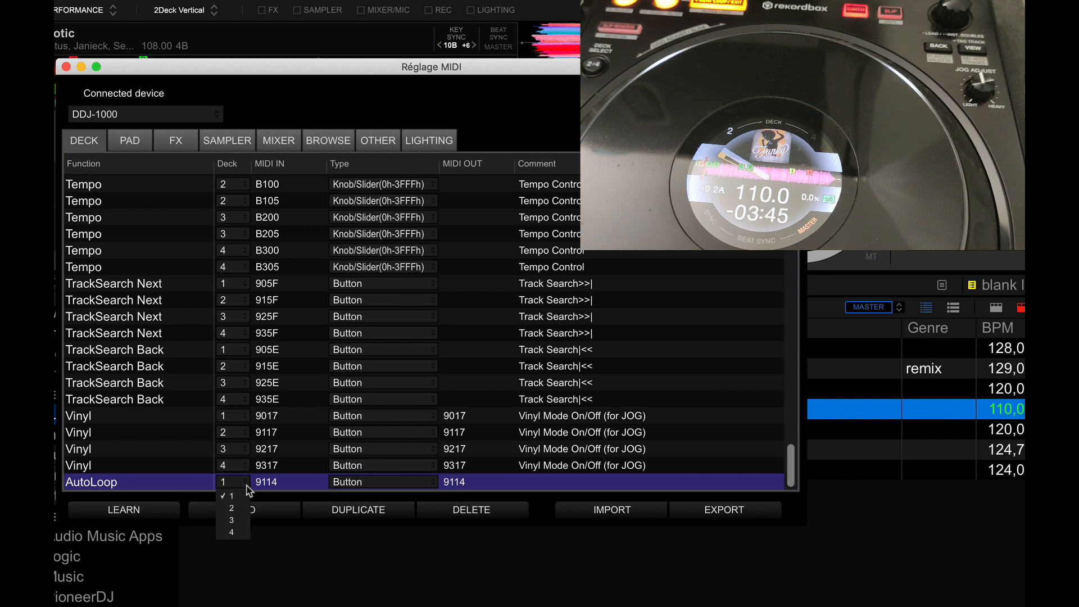
pyautogui.click(236, 508)
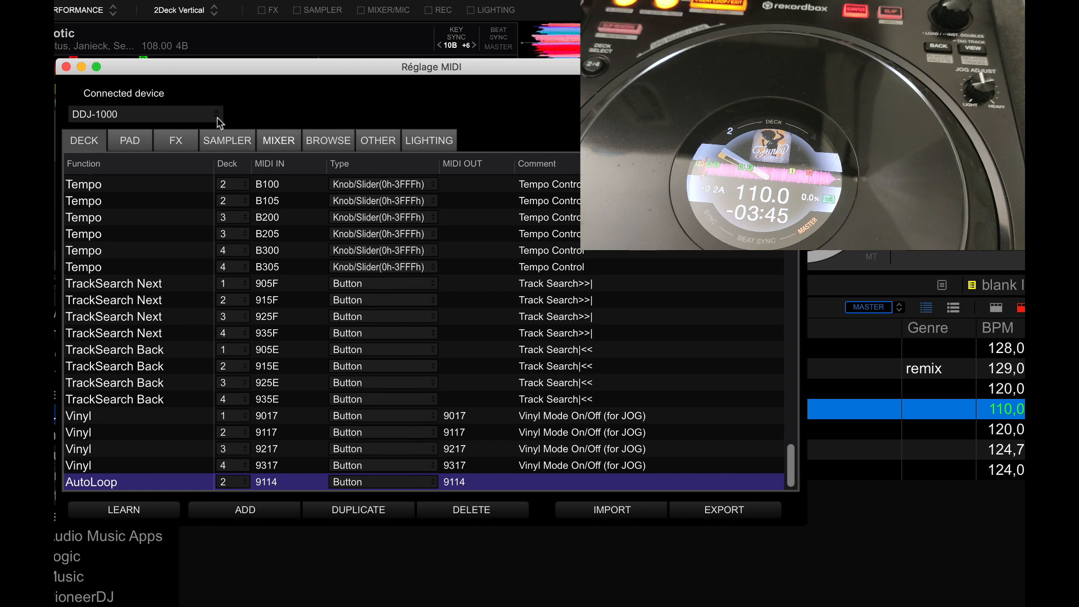
# - Leave the MIDI settings and set AUTO BEAT LOOP to "Boucle de 8 temps" in the controller's deck preferences
pyautogui.click(65, 67)
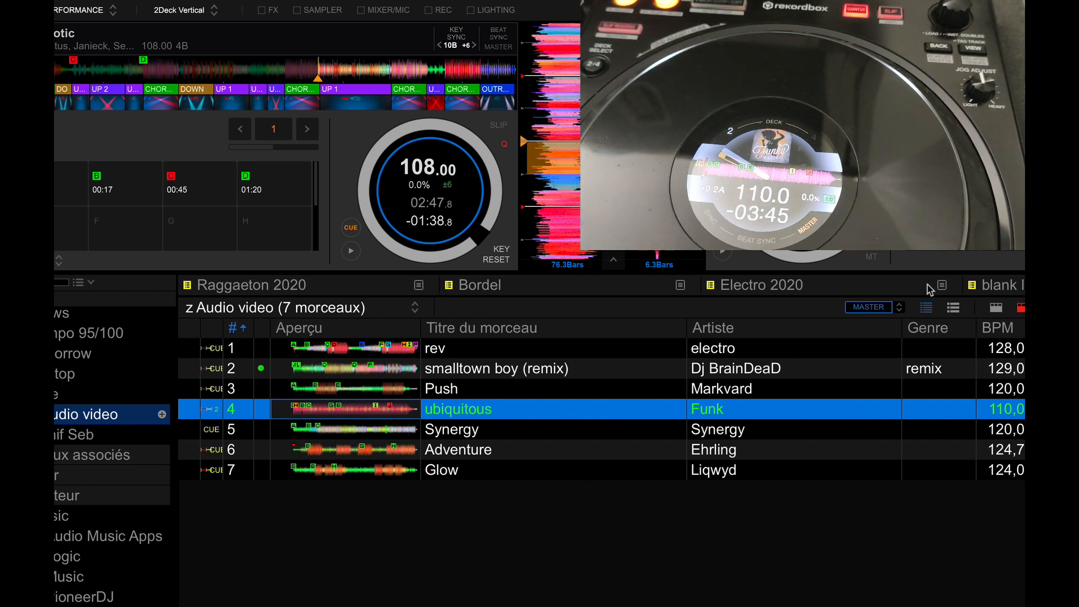
pyautogui.press('super+comma')
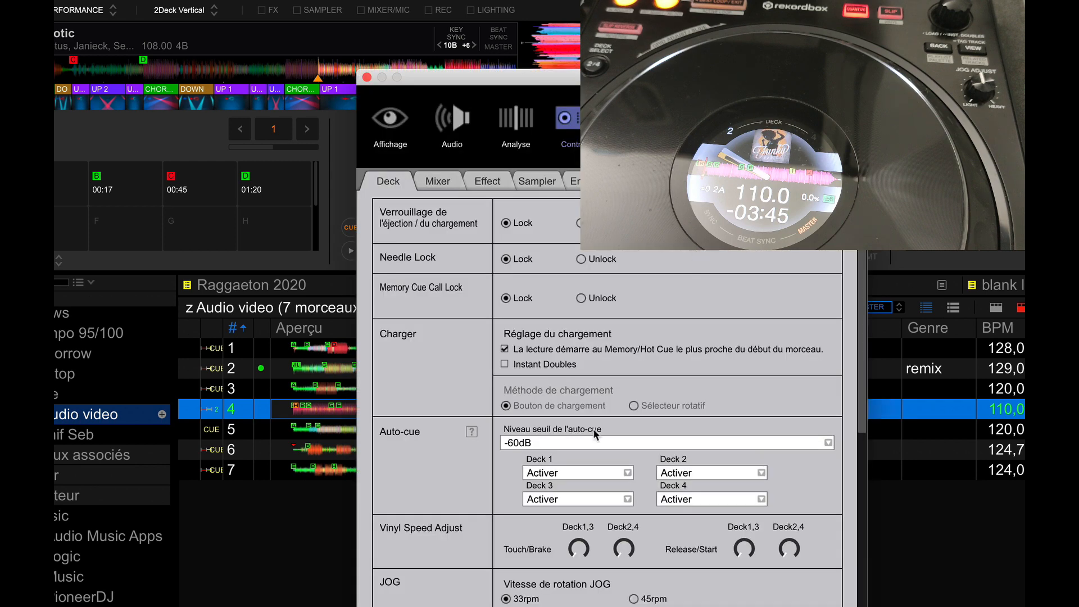
pyautogui.scroll(-9, 586, 462)
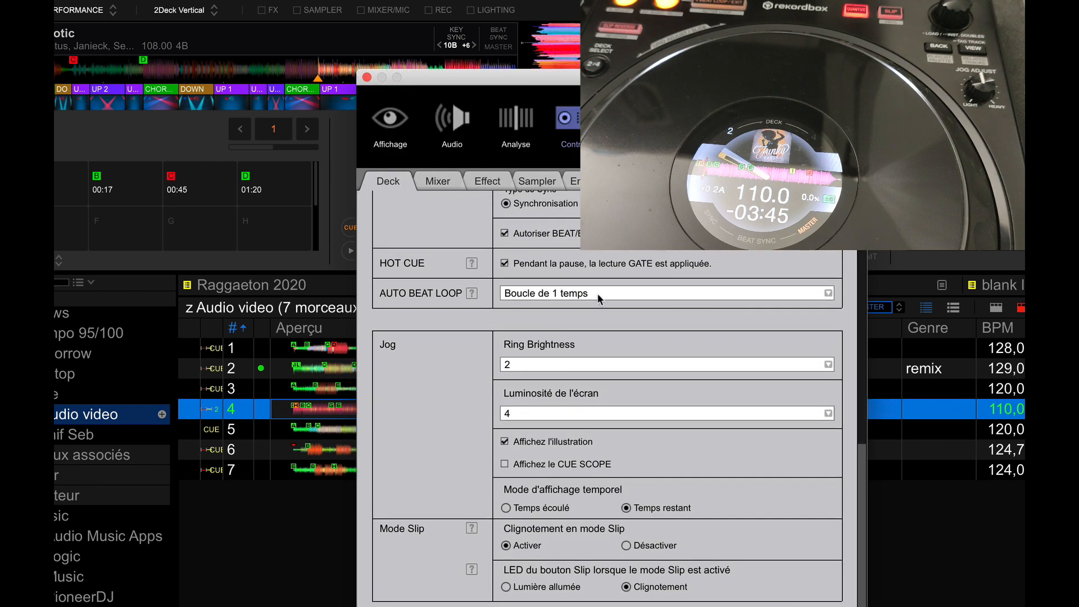
pyautogui.click(599, 299)
pyautogui.click(574, 370)
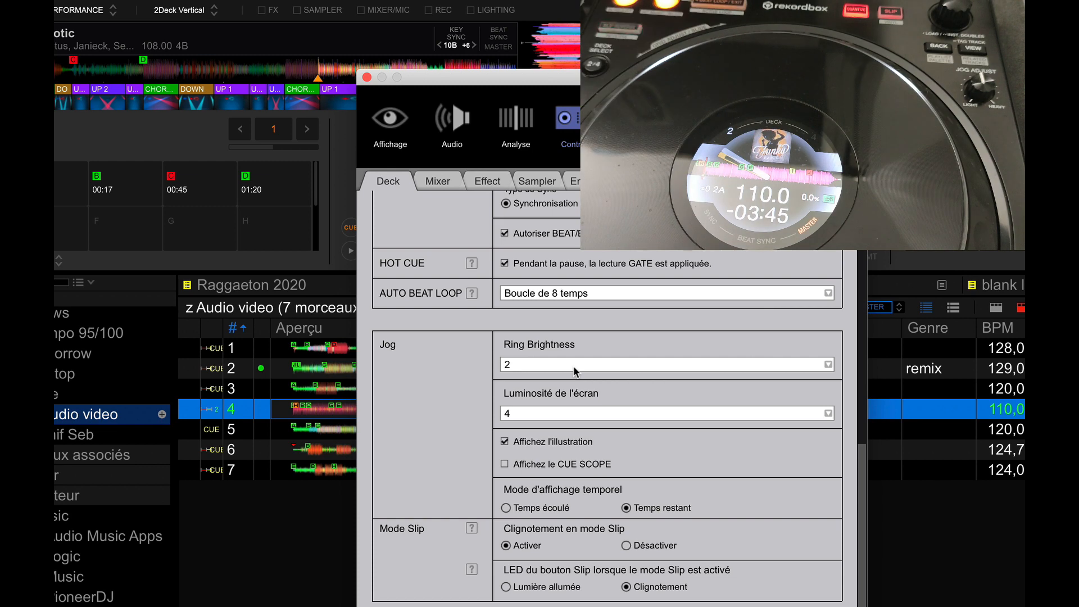
pyautogui.click(367, 78)
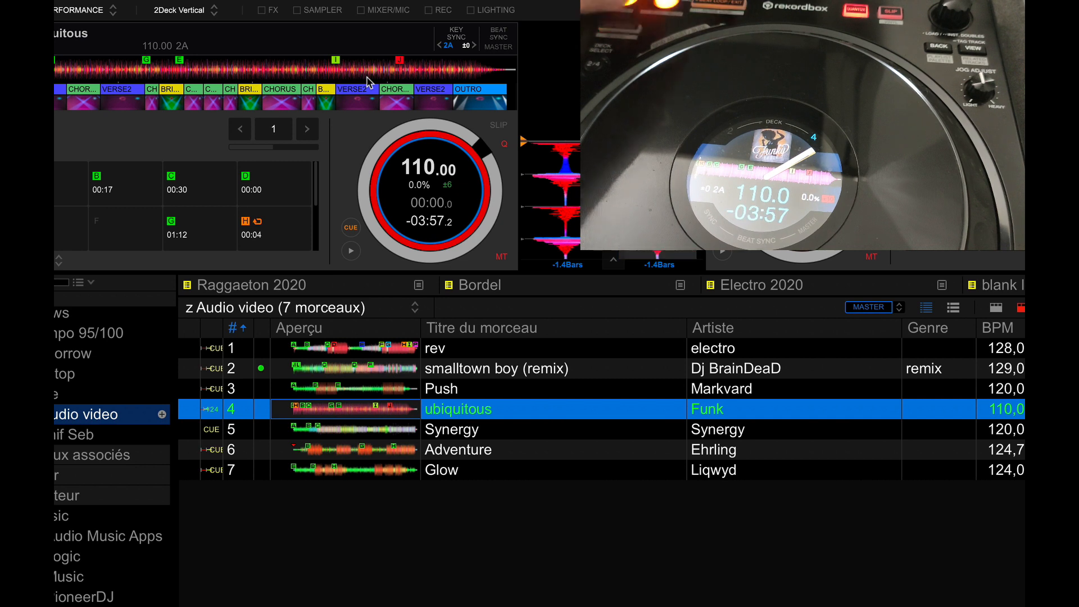
# - Delete the 4BeatLoop mapping of deck 4 from the DDJ-1000 deck functions in the MIDI settings
pyautogui.moveTo(563, 2)
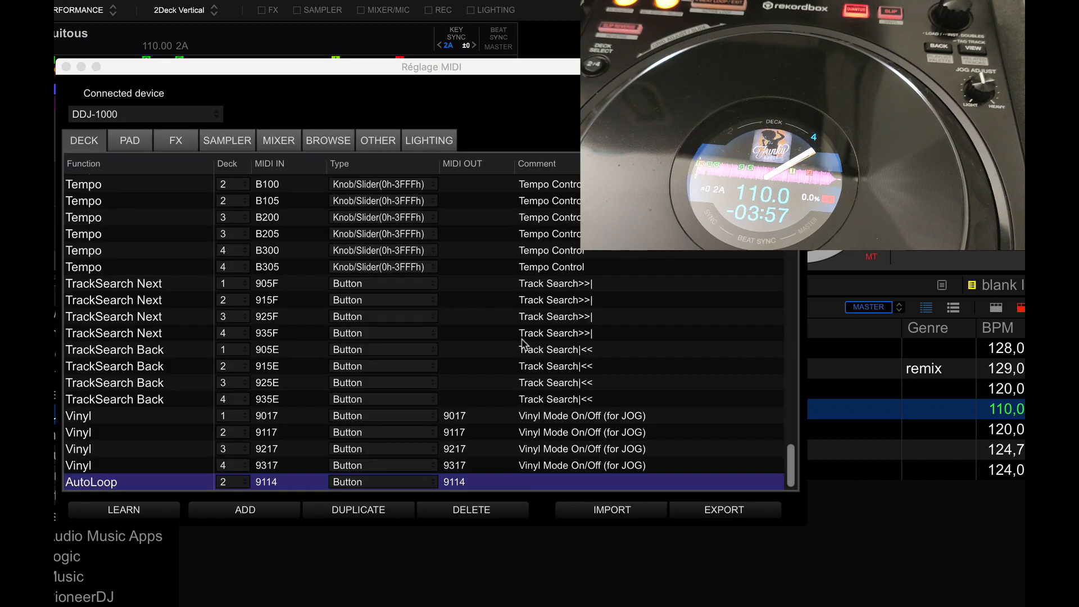
pyautogui.scroll(20, 156, 285)
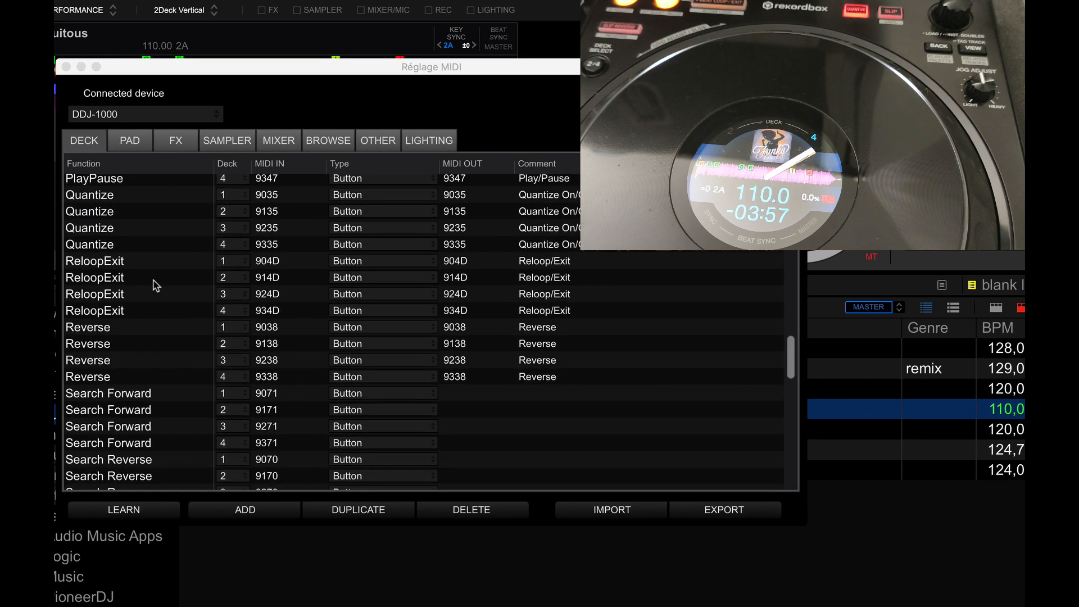
pyautogui.scroll(4, 155, 285)
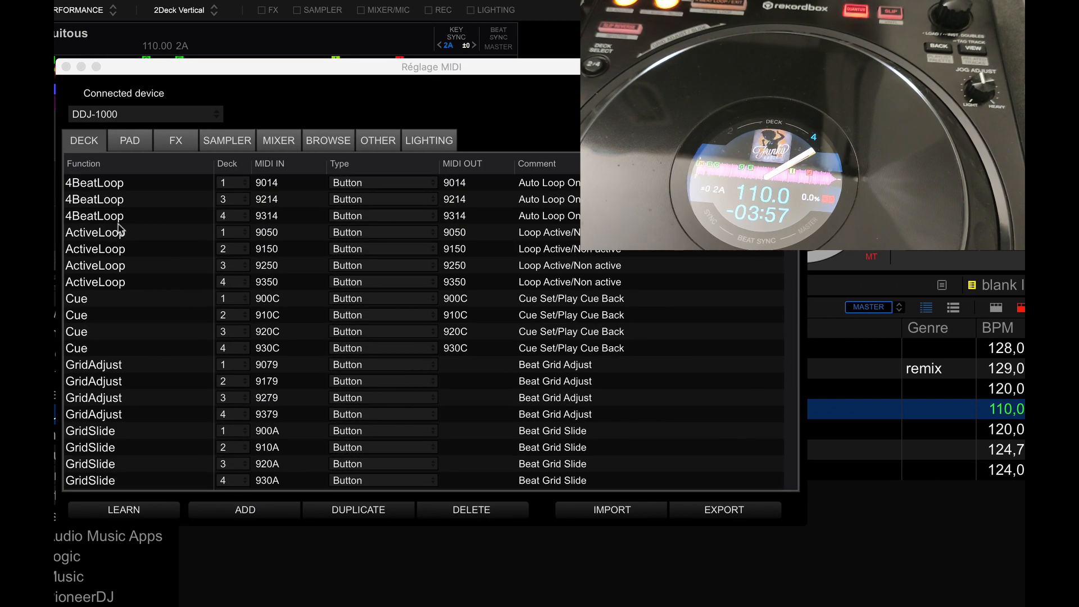
pyautogui.click(219, 217)
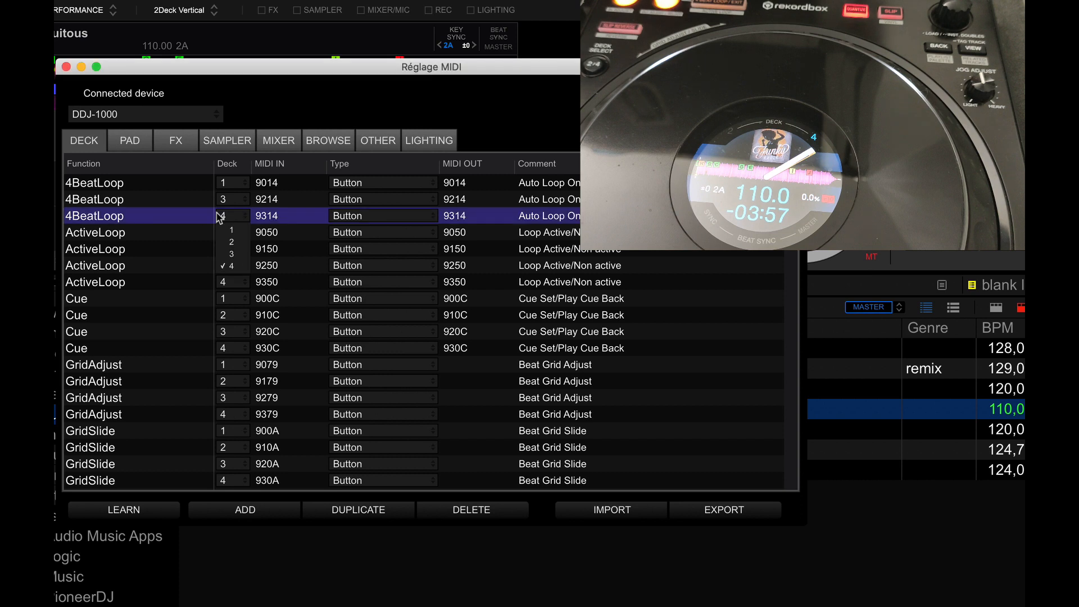
pyautogui.click(121, 223)
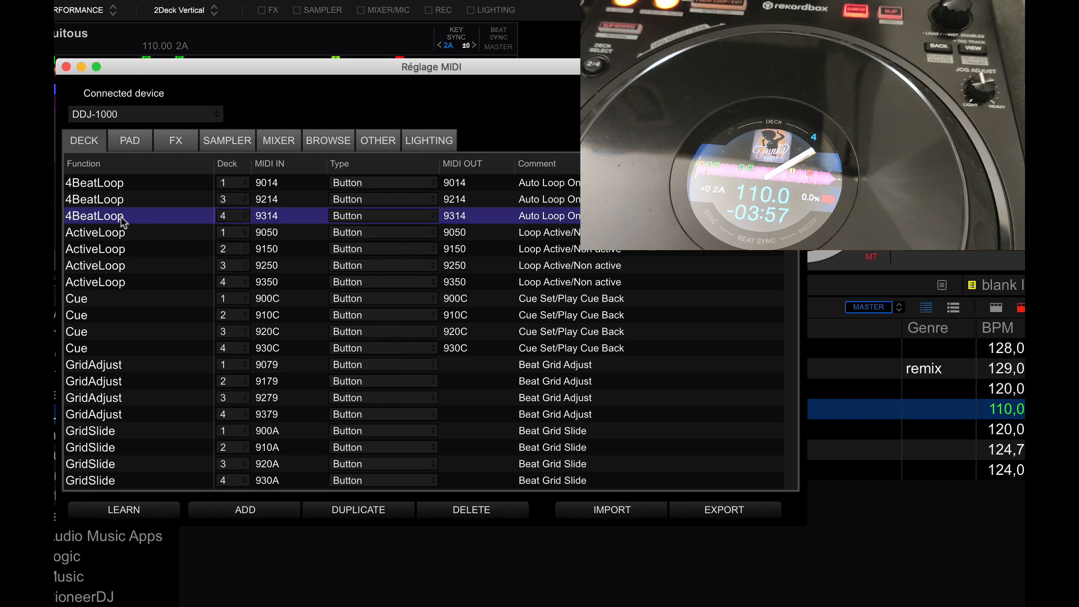
pyautogui.click(484, 512)
pyautogui.click(577, 442)
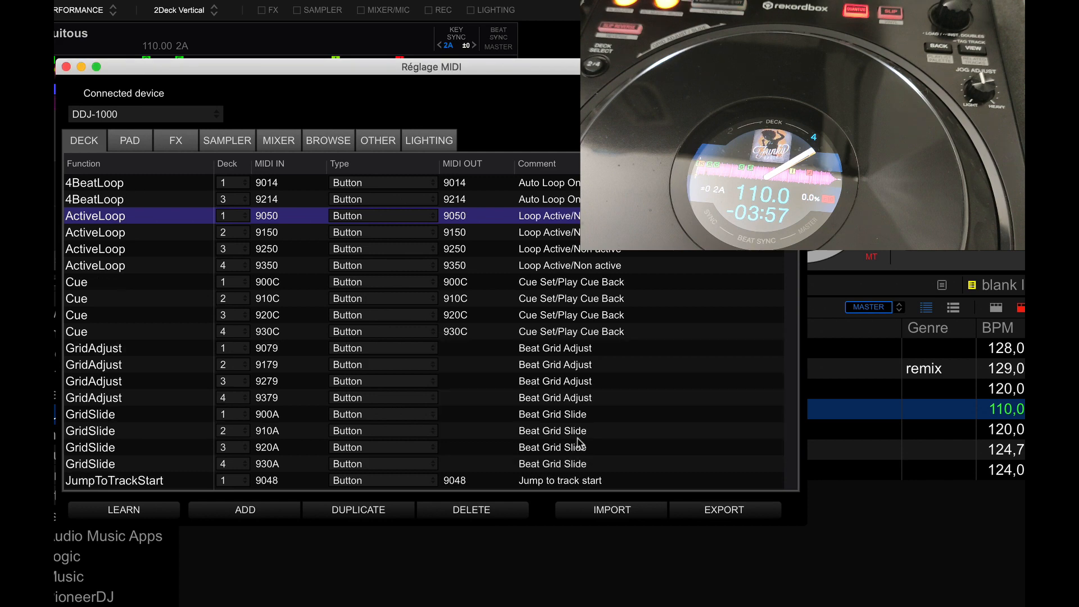
# - Add another AutoLoop function from the loop functions at the end of the deck mappings
pyautogui.scroll(-20, 328, 366)
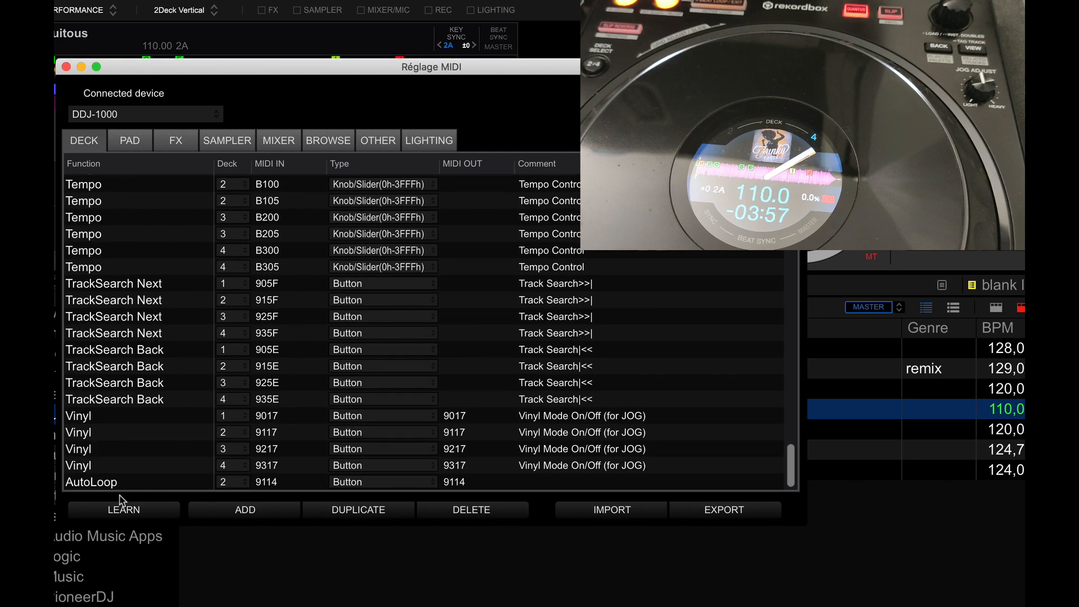
pyautogui.click(230, 510)
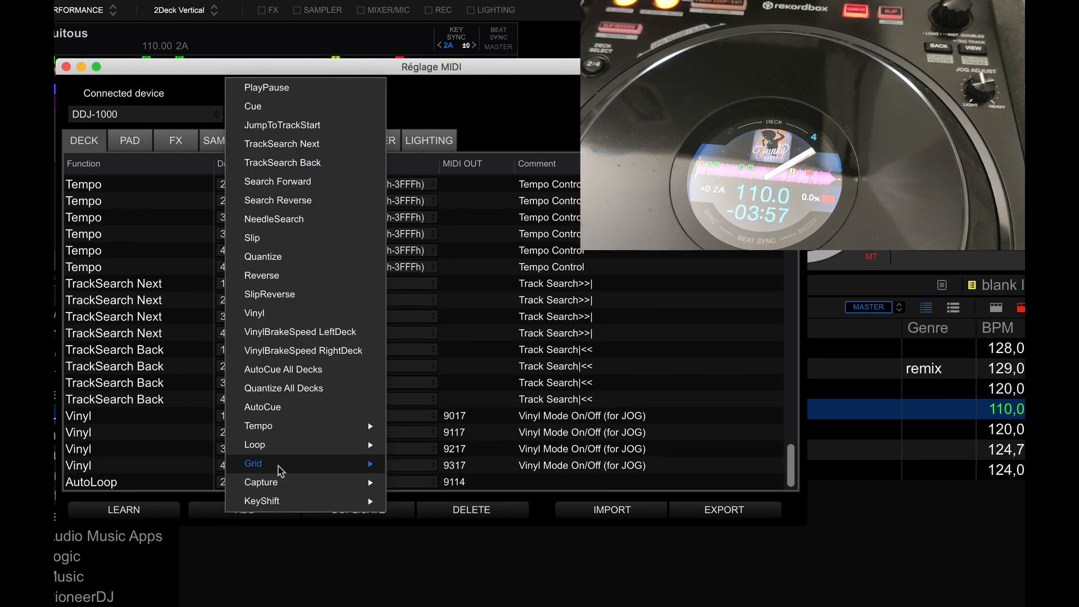
pyautogui.moveTo(291, 448)
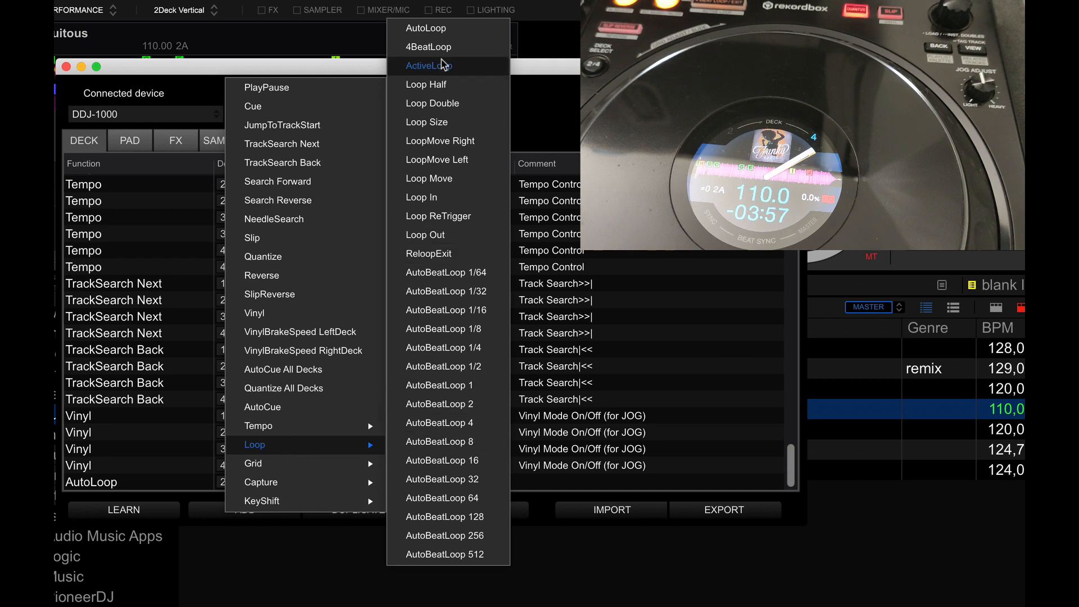
pyautogui.click(443, 29)
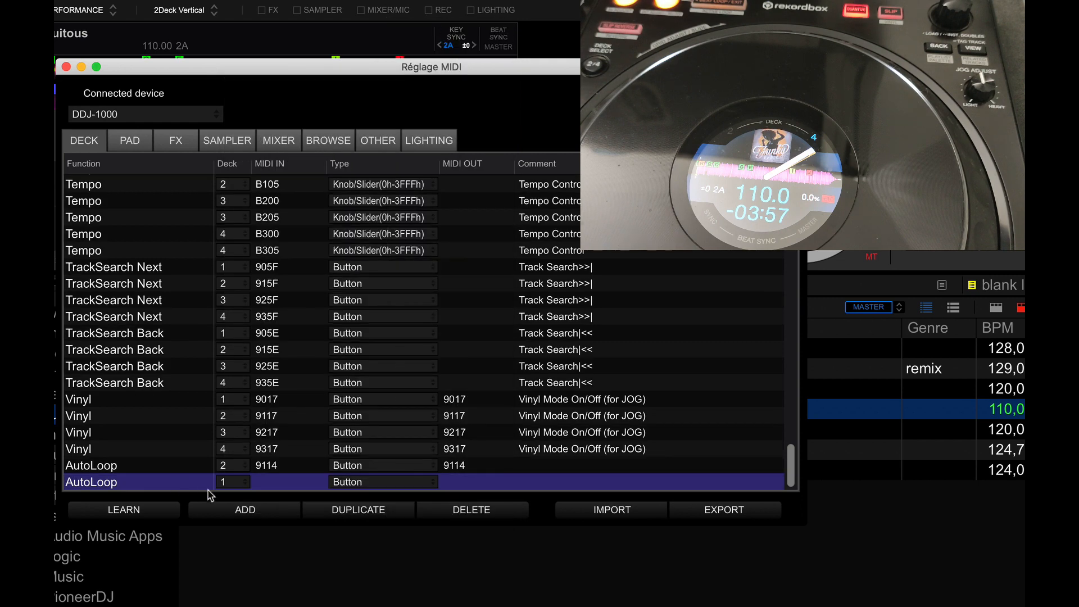
# - Learn MIDI code 9314 for the newly added AutoLoop mapping, assign it to deck 4 and close the MIDI settings
pyautogui.click(122, 513)
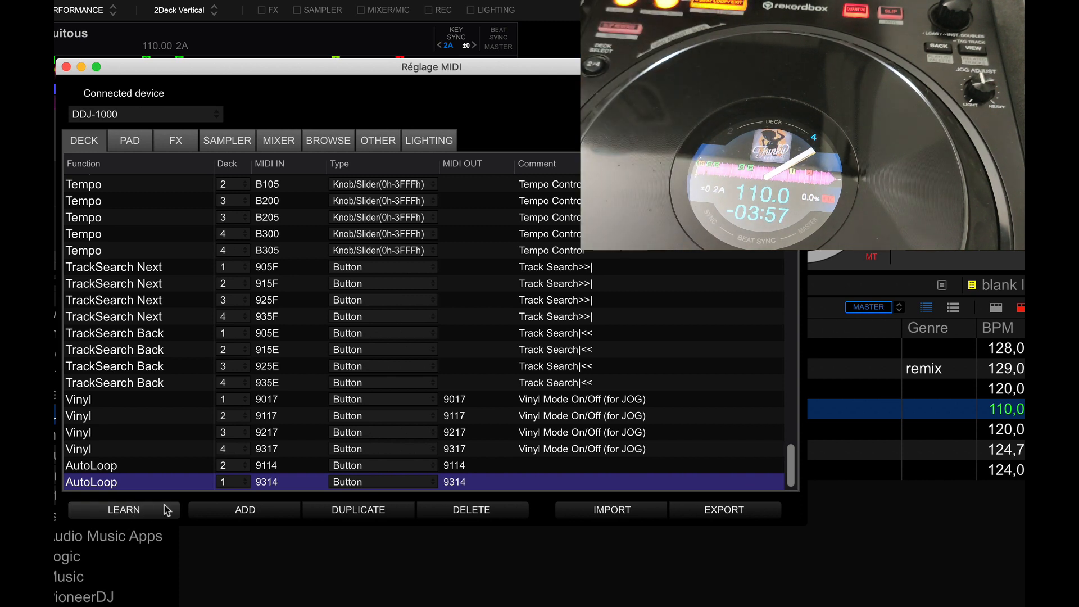
pyautogui.click(247, 483)
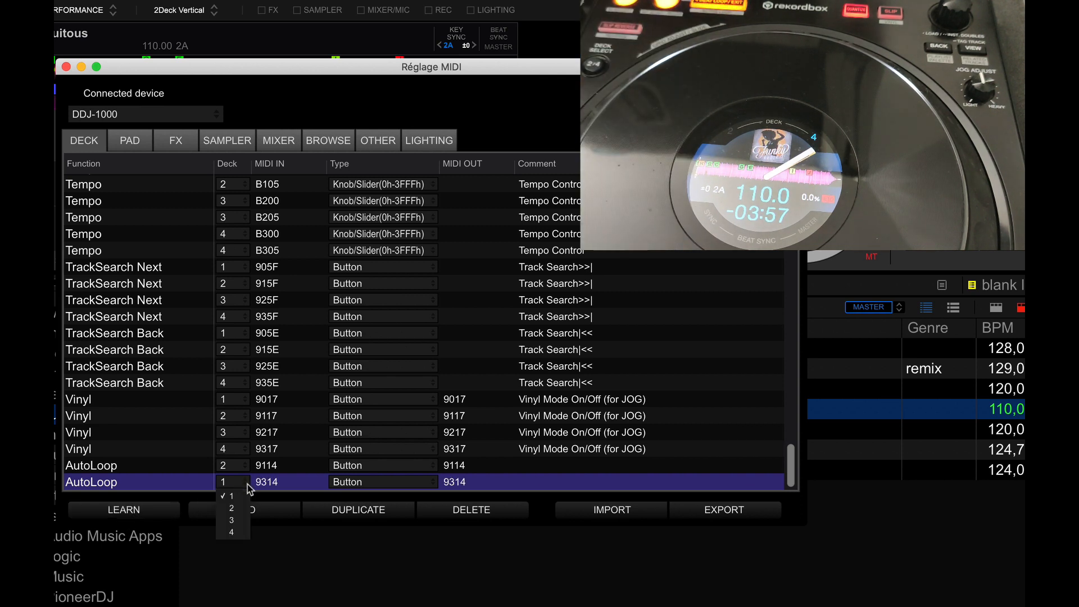
pyautogui.click(239, 532)
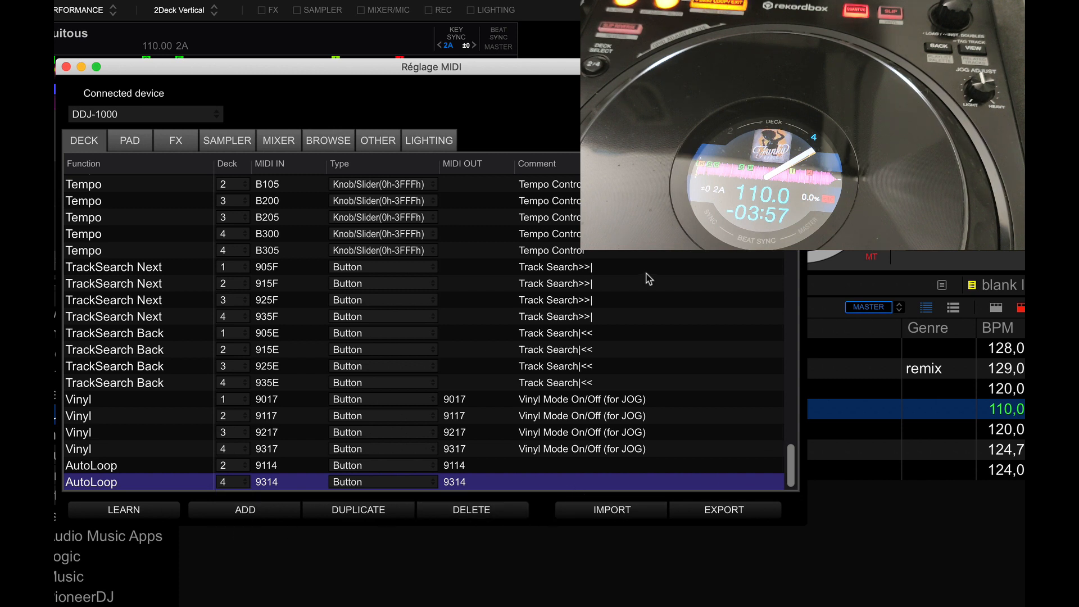
pyautogui.click(66, 67)
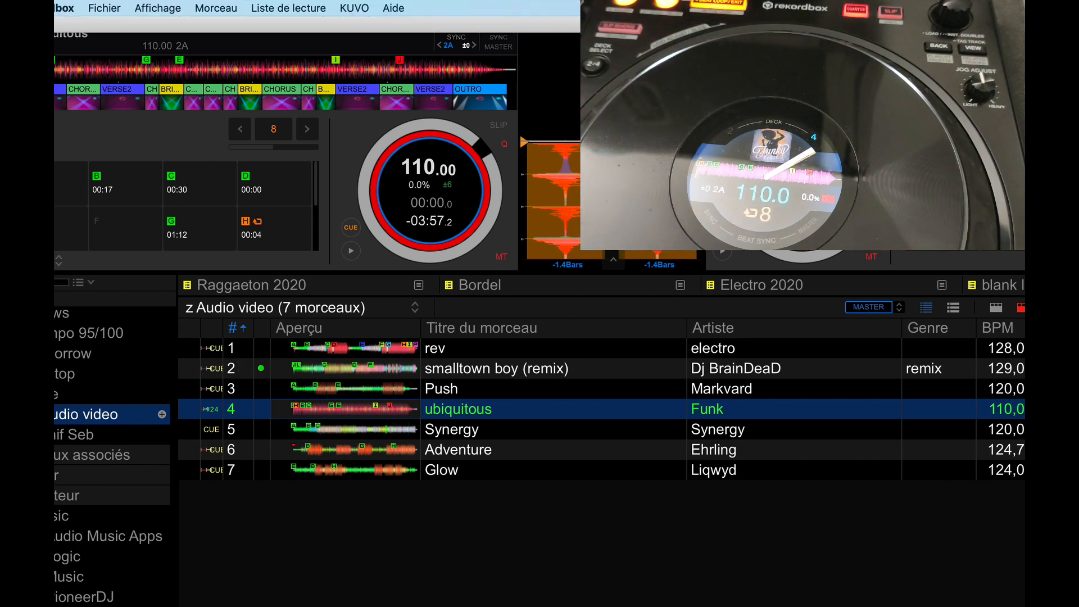
# - Set AUTO BEAT LOOP to "Boucle de 16 temps" in the controller's deck preferences and close them
pyautogui.press('super+comma')
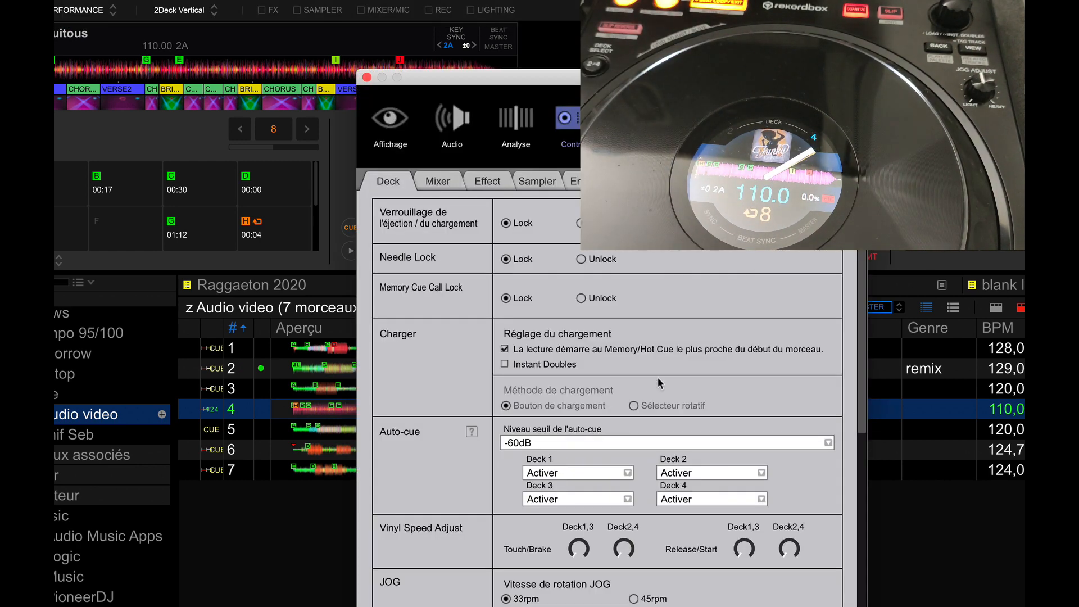
pyautogui.scroll(-10, 623, 508)
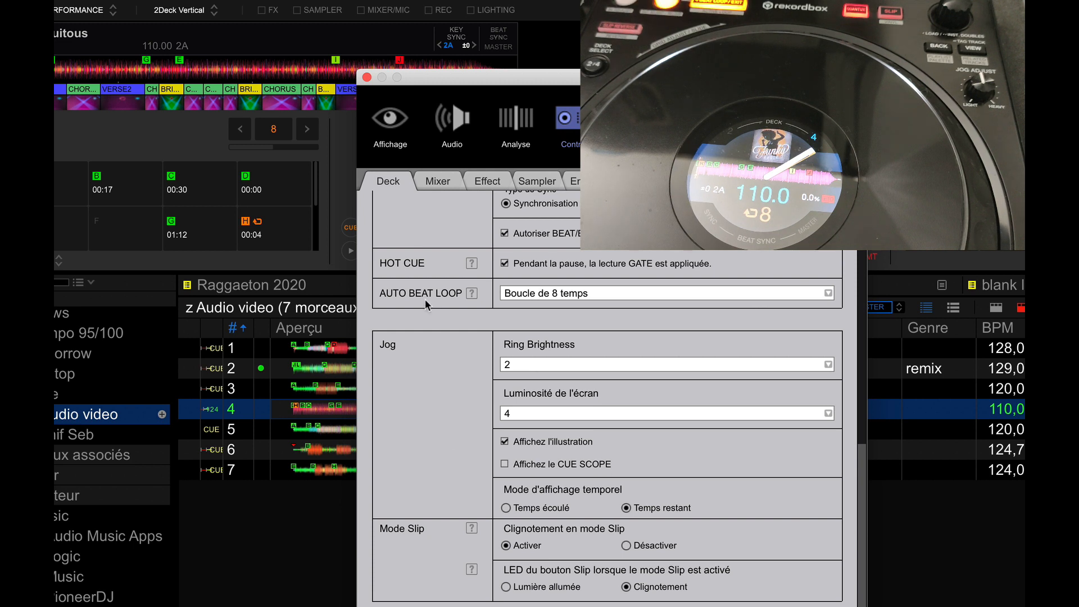
pyautogui.click(548, 303)
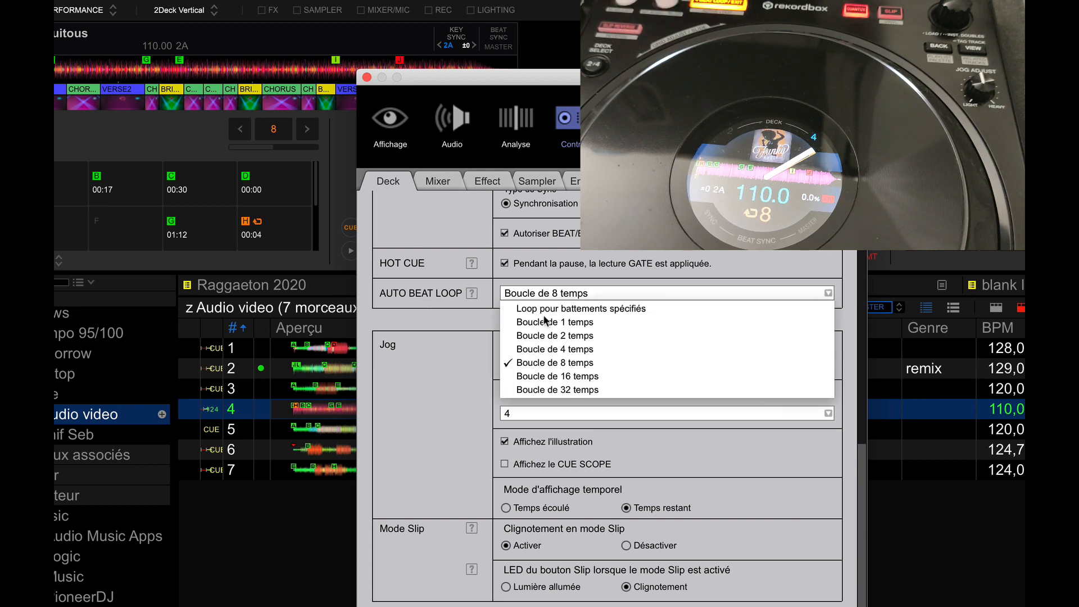
pyautogui.click(549, 379)
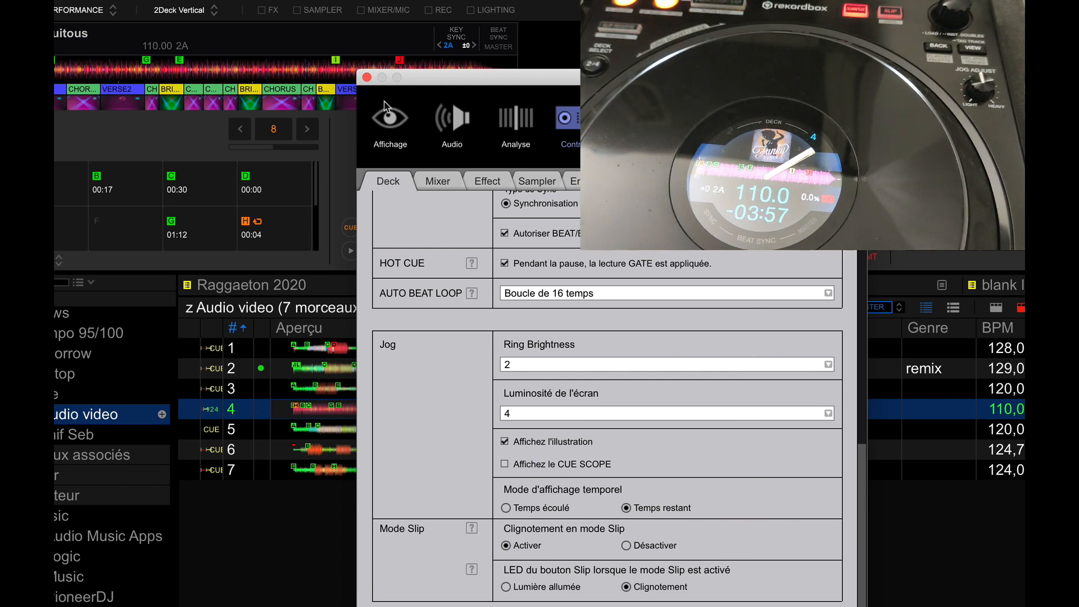
pyautogui.click(366, 77)
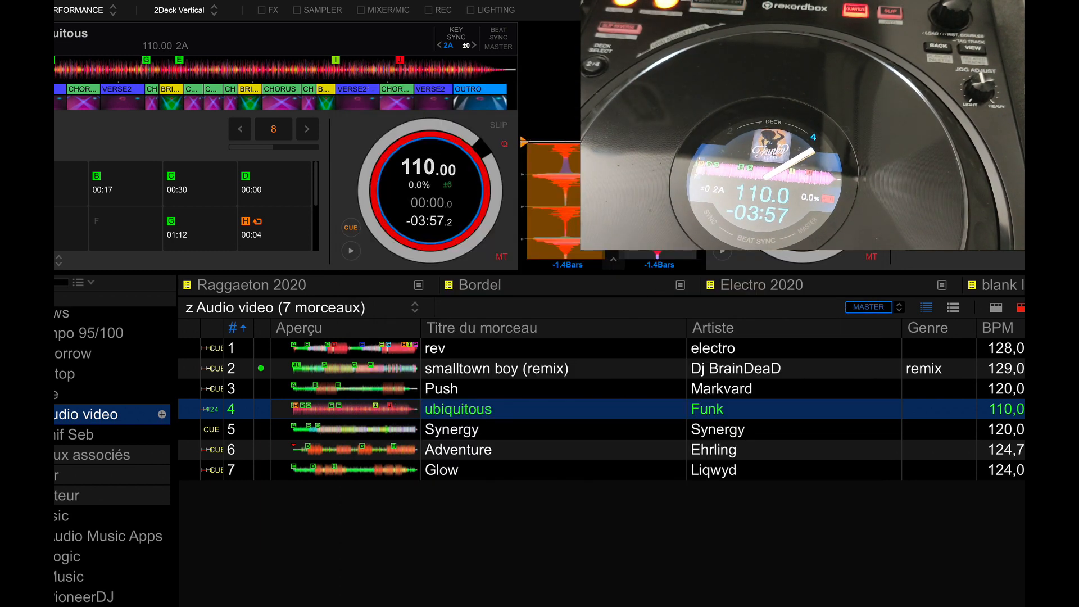
# - Examine the remaining 4BeatLoop mappings of decks 1 and 3 in the MIDI settings
pyautogui.scroll(20, 350, 336)
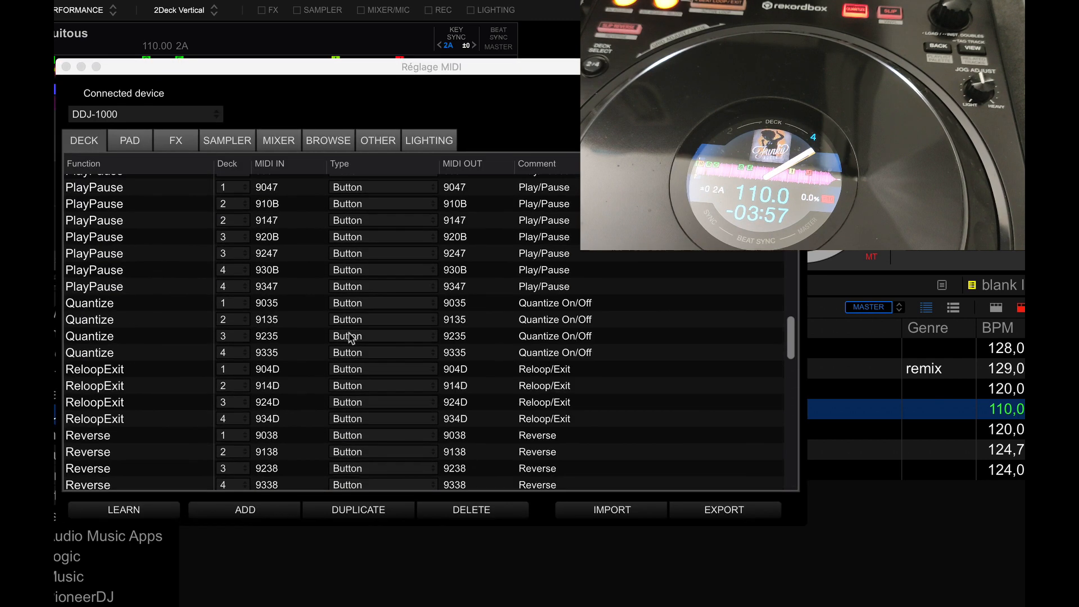
pyautogui.click(132, 184)
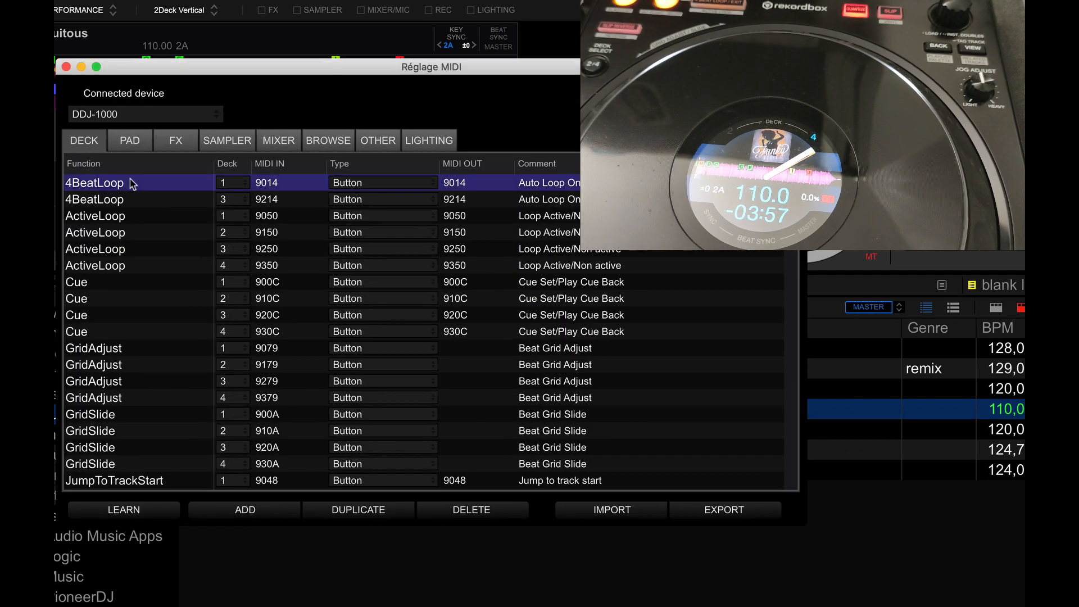
pyautogui.click(92, 202)
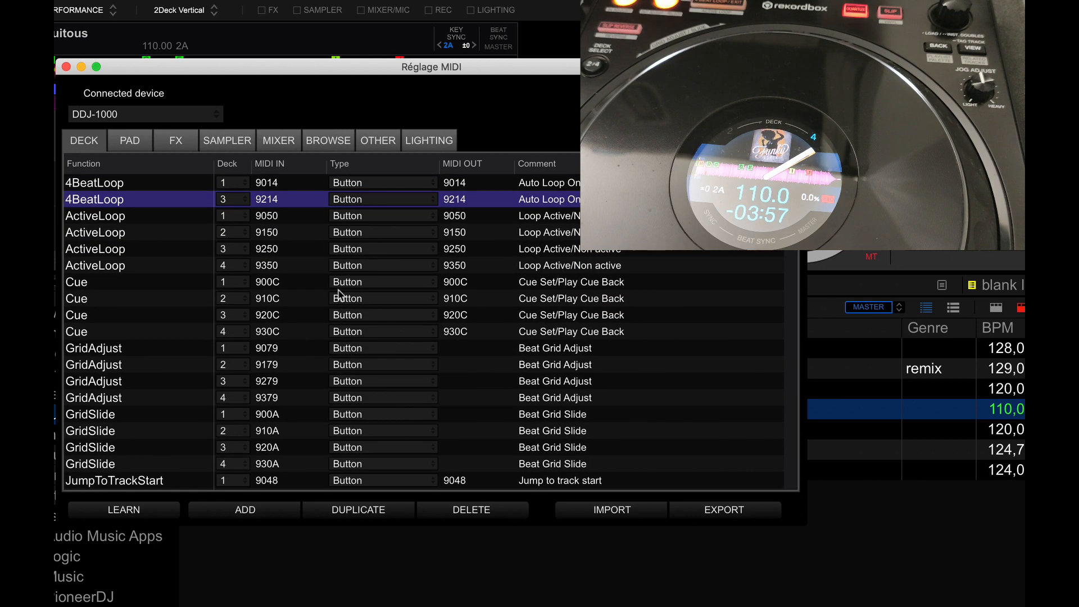
pyautogui.click(65, 67)
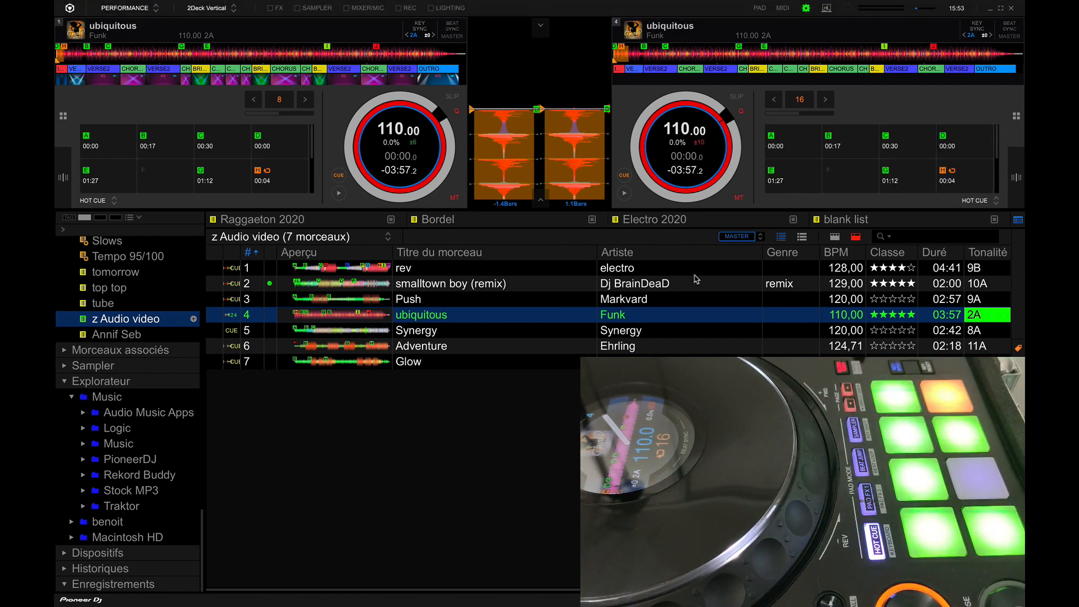
# - Open the pad editor and replace the BEAT LOOP performance mode with BEAT JUMP
pyautogui.click(760, 9)
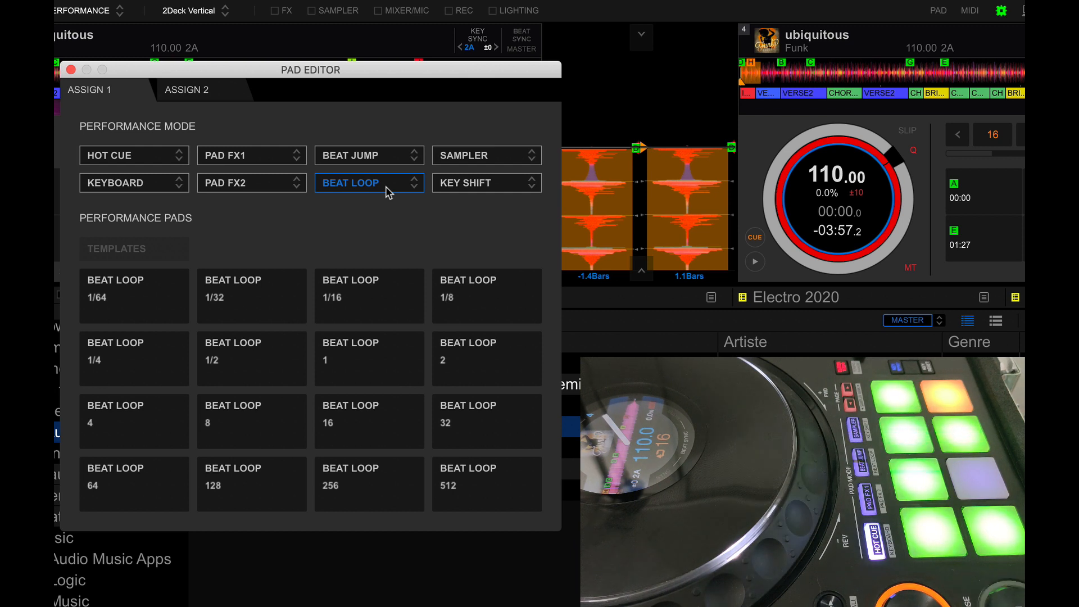
pyautogui.click(409, 183)
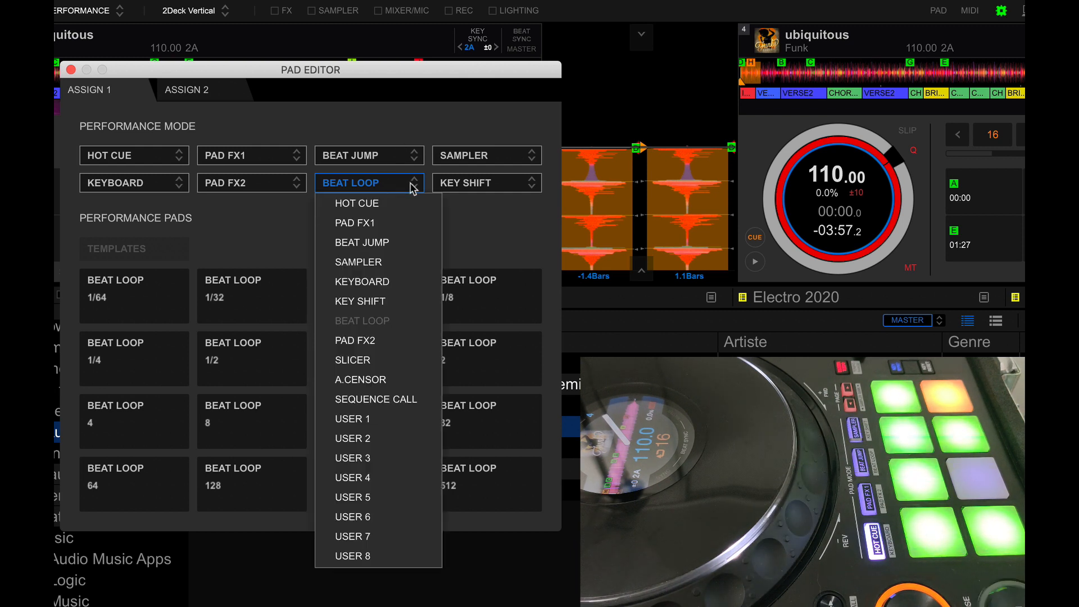
pyautogui.click(379, 242)
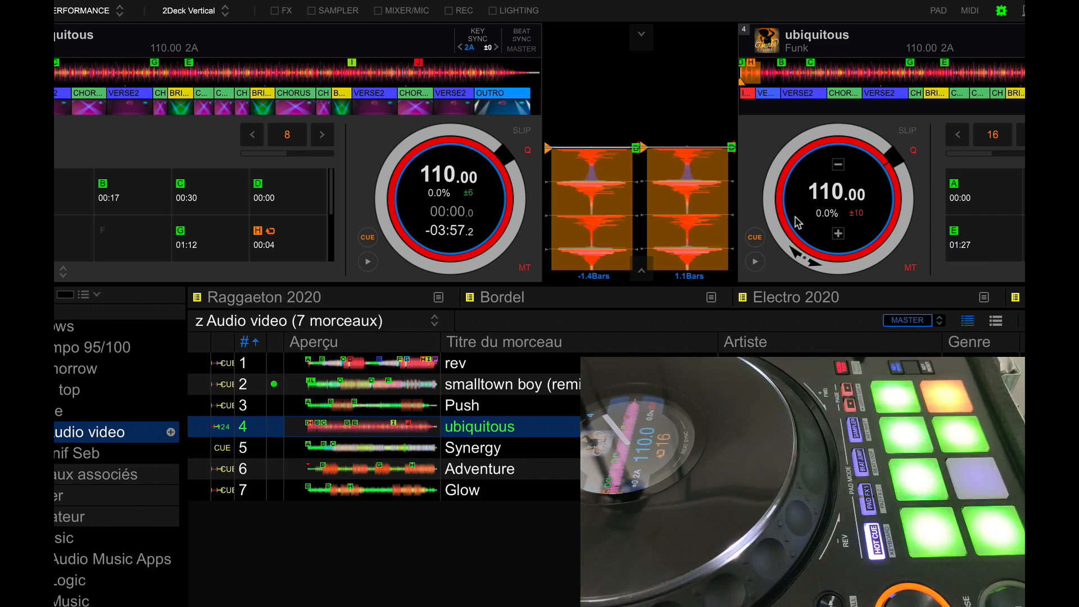
# - Reopen the pad editor and change the first-row BEAT JUMP performance mode to USER 1
pyautogui.moveTo(459, 3)
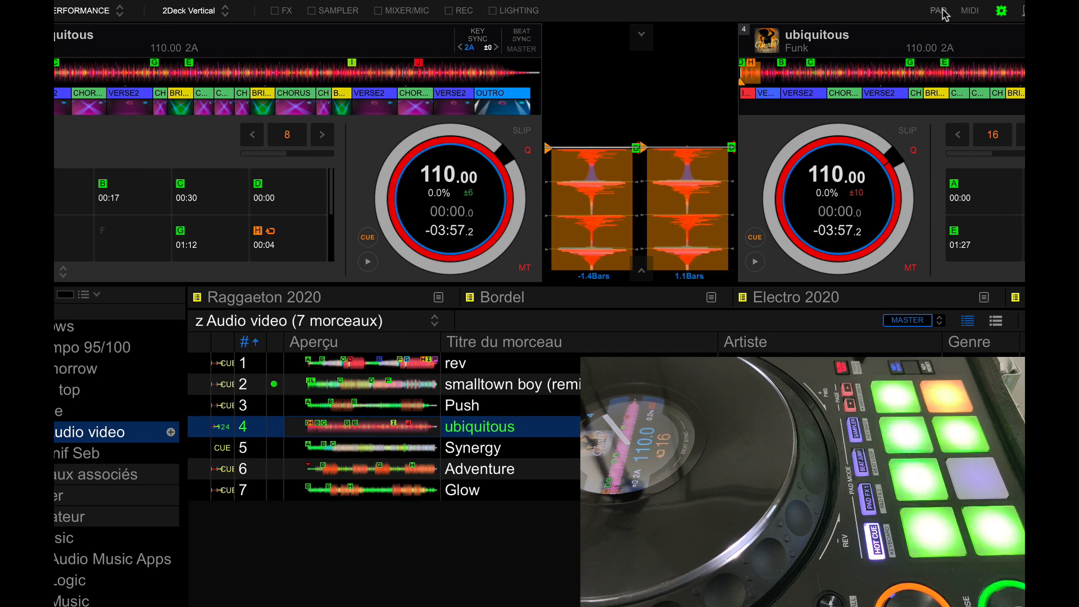
pyautogui.click(937, 10)
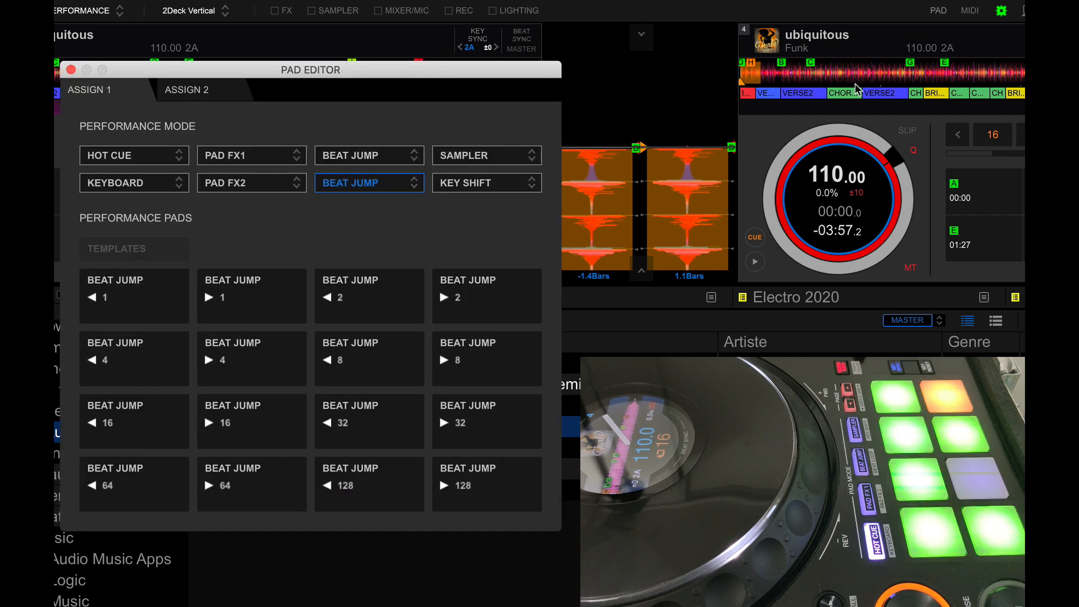
pyautogui.click(414, 159)
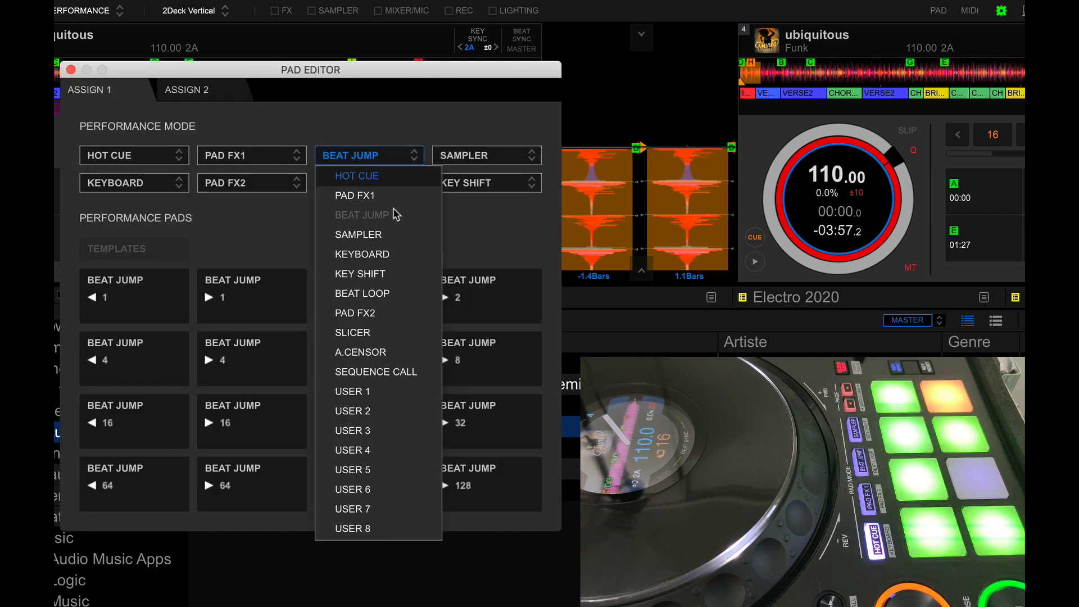
pyautogui.click(366, 389)
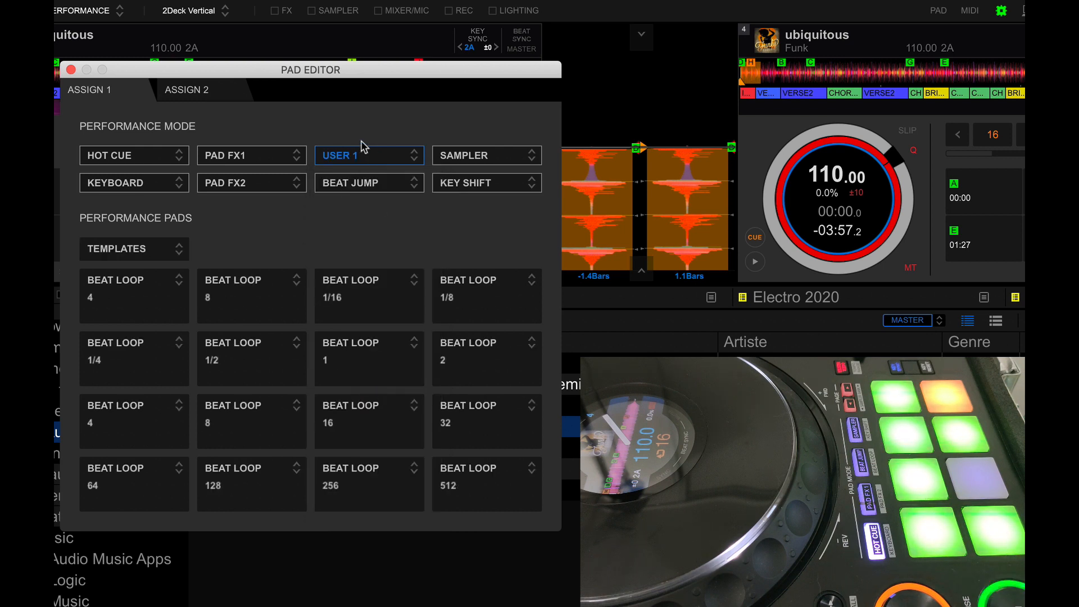
# - Load the beat loop template for USER 1 and set the first two first-row pads to BEAT LOOP 4 and 8
pyautogui.click(176, 248)
pyautogui.click(135, 324)
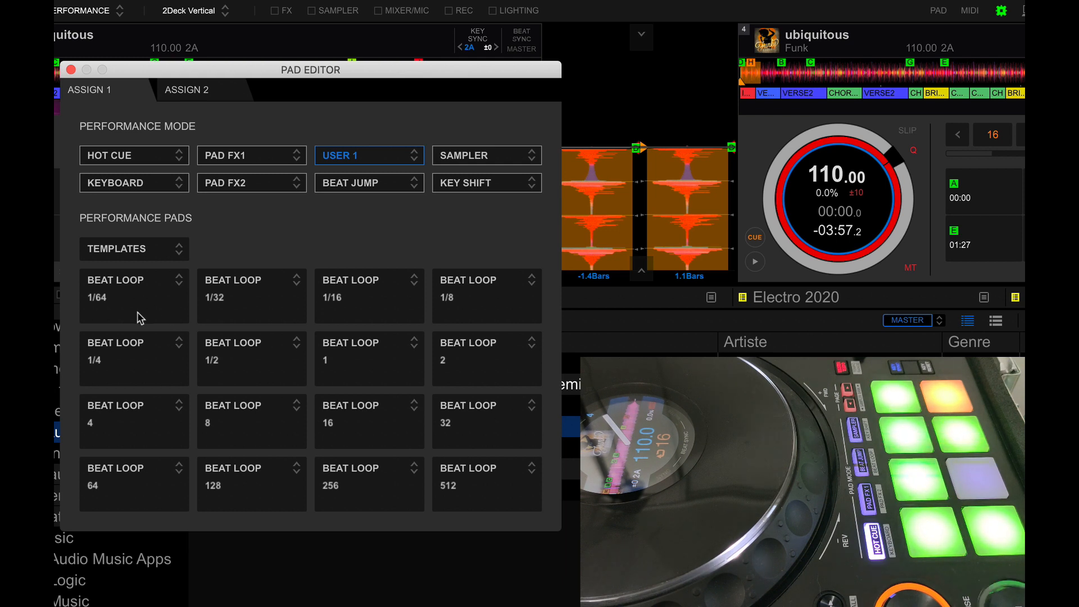
pyautogui.click(179, 283)
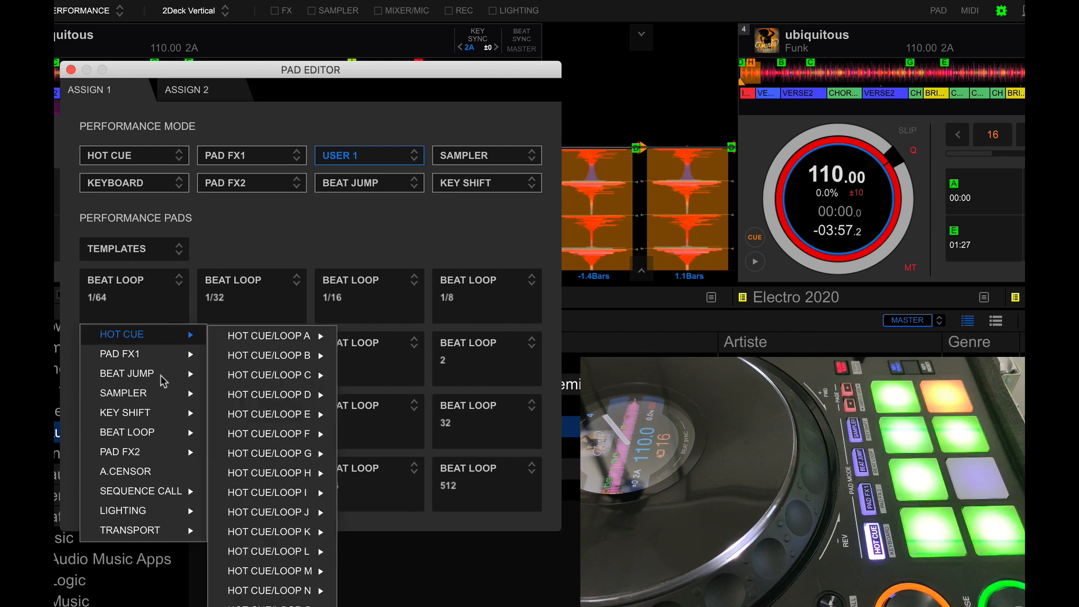
pyautogui.moveTo(159, 379)
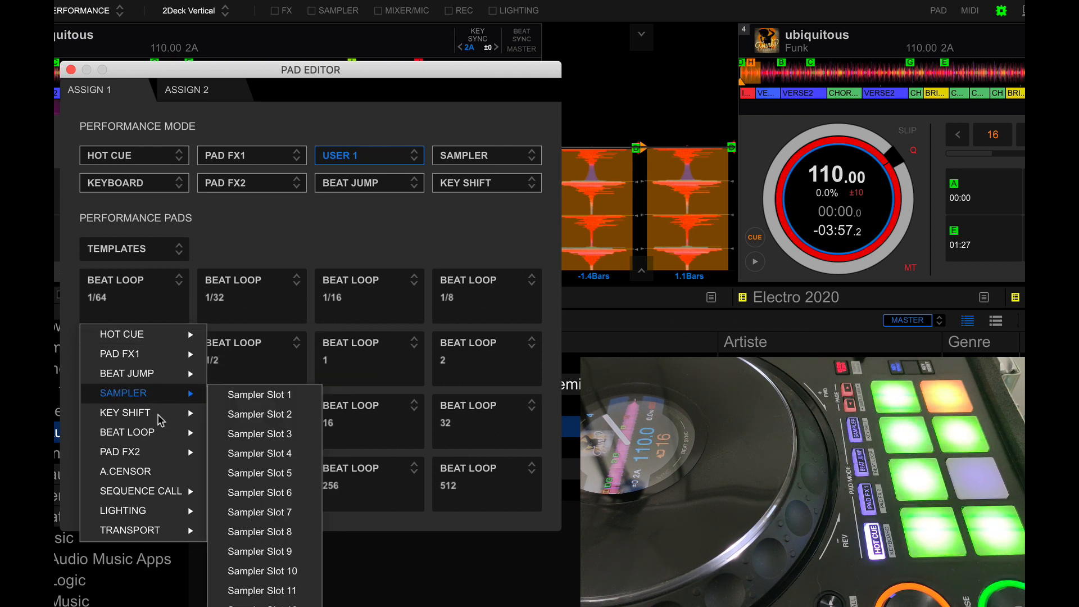
pyautogui.moveTo(163, 432)
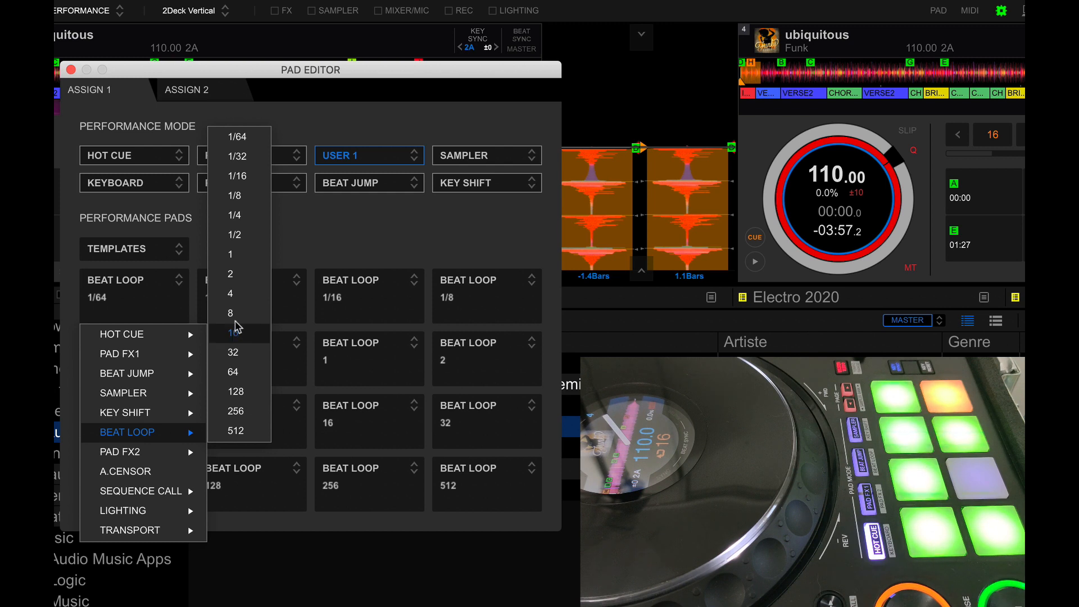
pyautogui.click(235, 294)
pyautogui.click(300, 293)
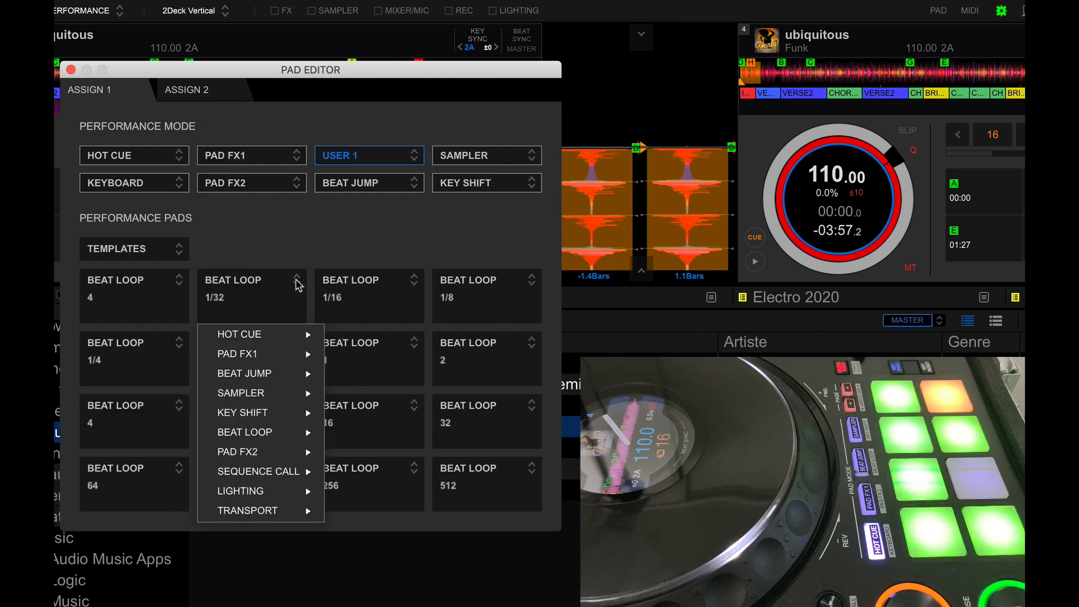
pyautogui.moveTo(304, 433)
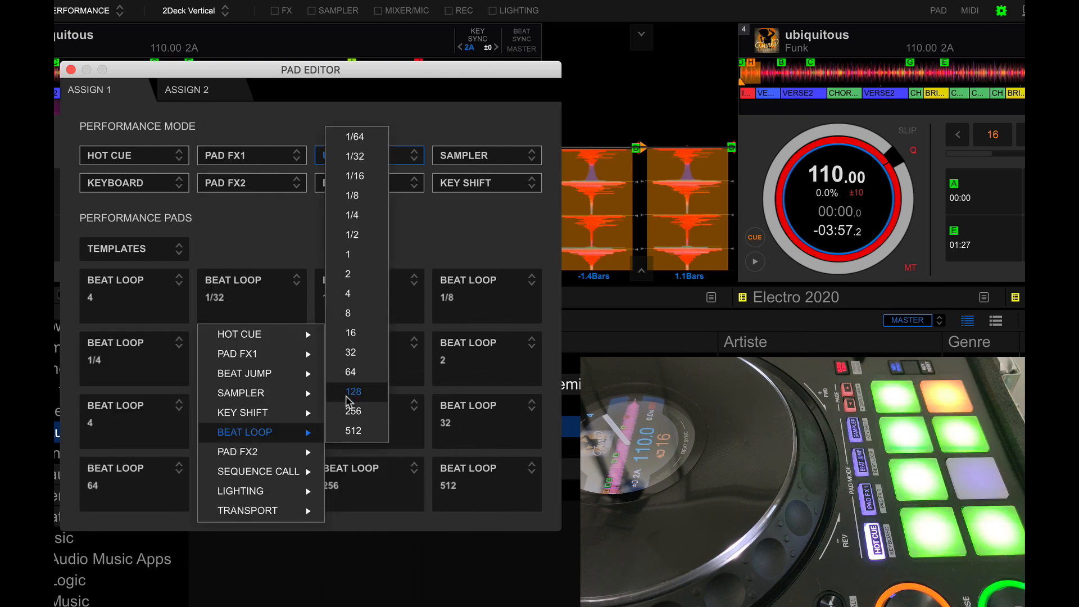
pyautogui.click(352, 315)
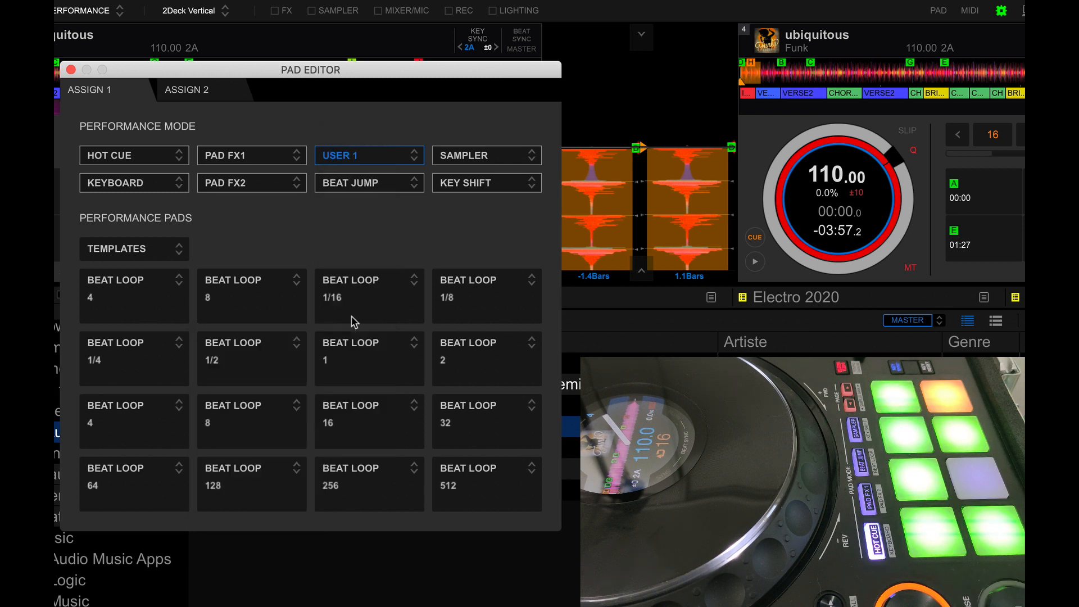
# - Assign BEAT LOOP 16 and BEAT LOOP 32 to the third and fourth pads of the first row
pyautogui.click(413, 281)
pyautogui.moveTo(378, 382)
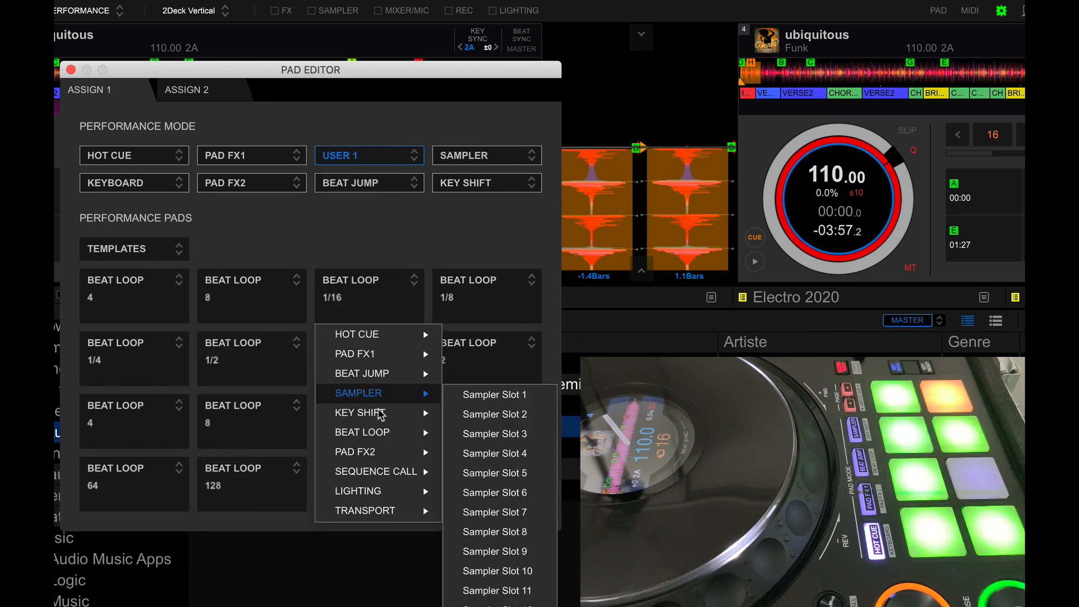
pyautogui.moveTo(377, 436)
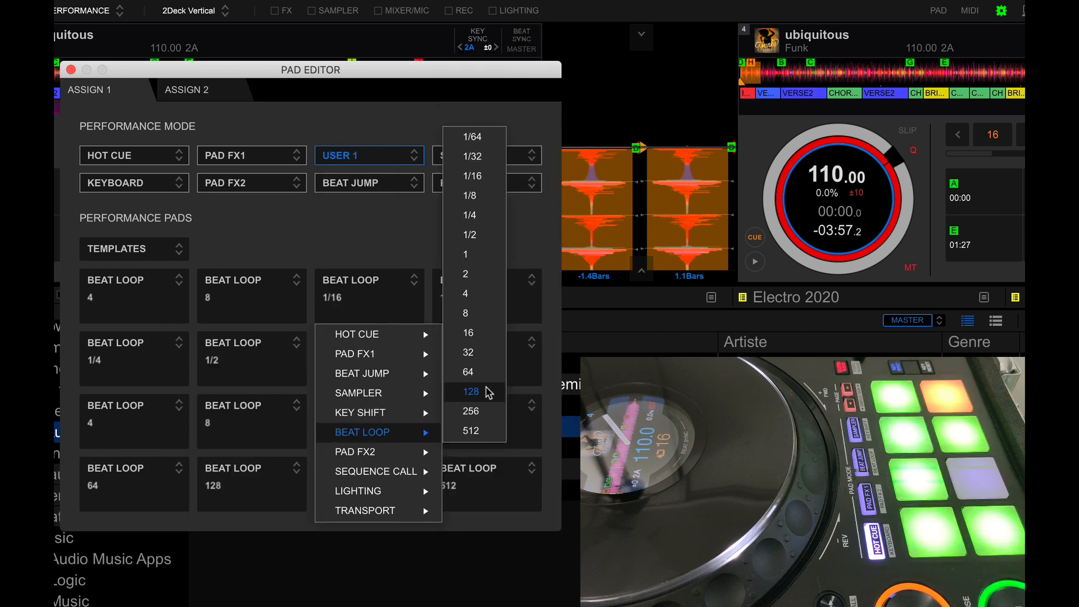
pyautogui.click(475, 334)
pyautogui.click(537, 284)
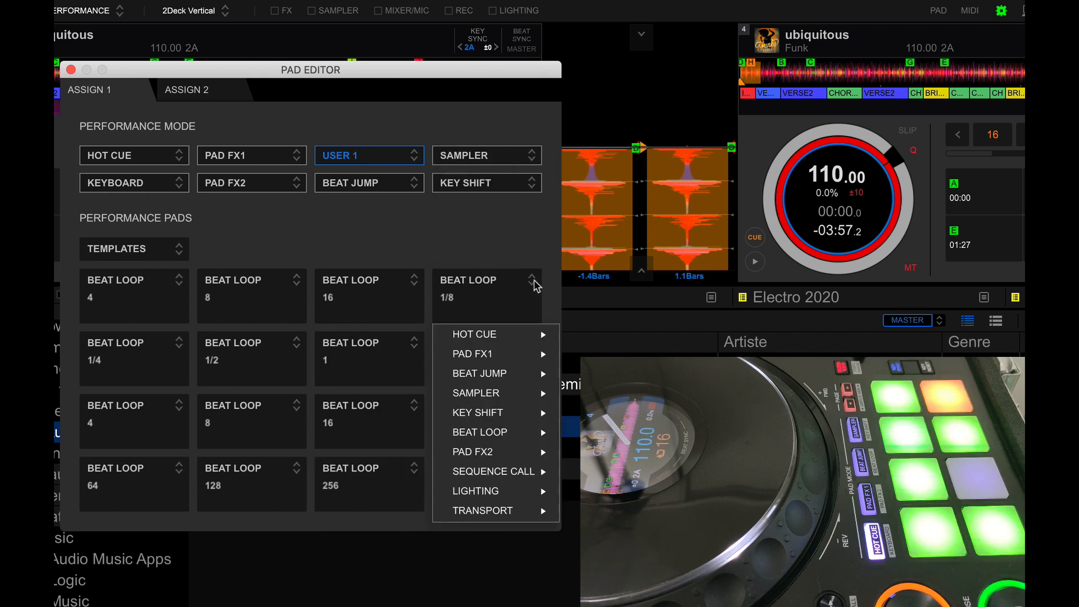
pyautogui.moveTo(494, 432)
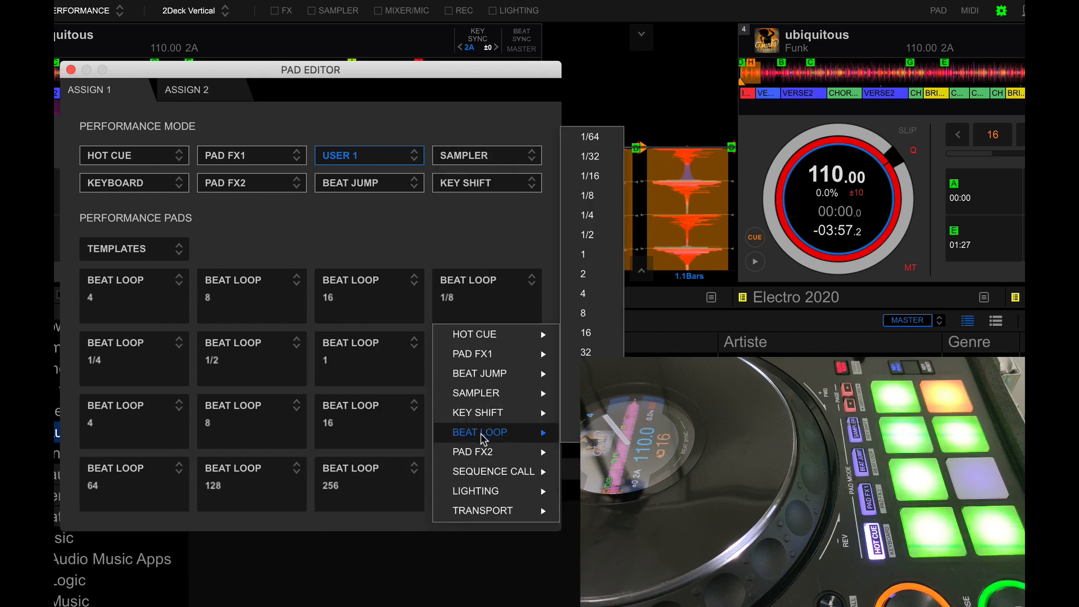
pyautogui.click(582, 353)
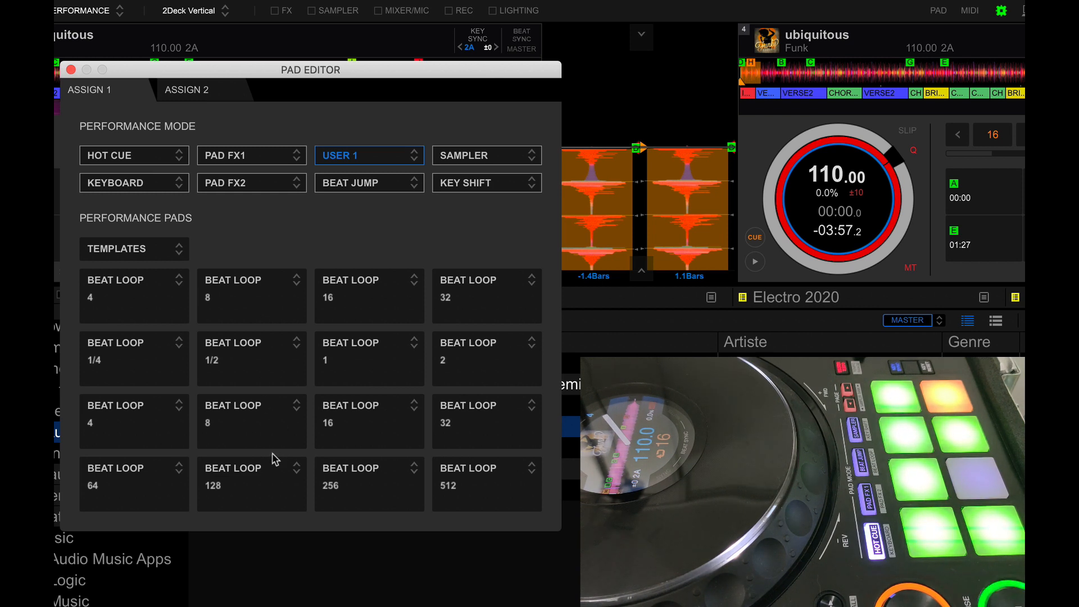
# - Review the performance modes available for the USER 1 slot, keep USER 1 and close the pad editor
pyautogui.click(414, 156)
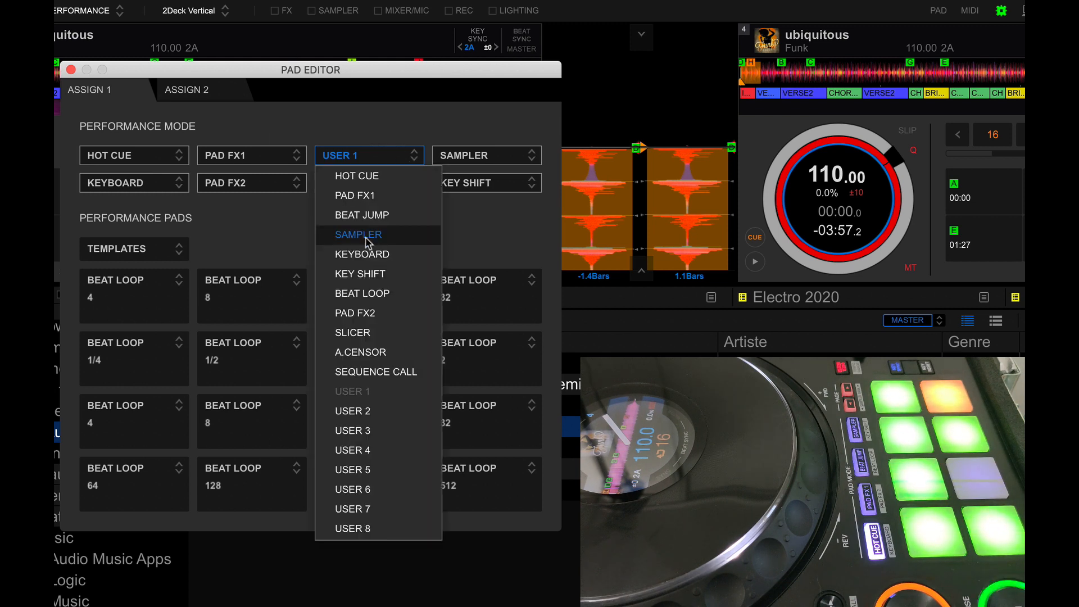
pyautogui.click(404, 159)
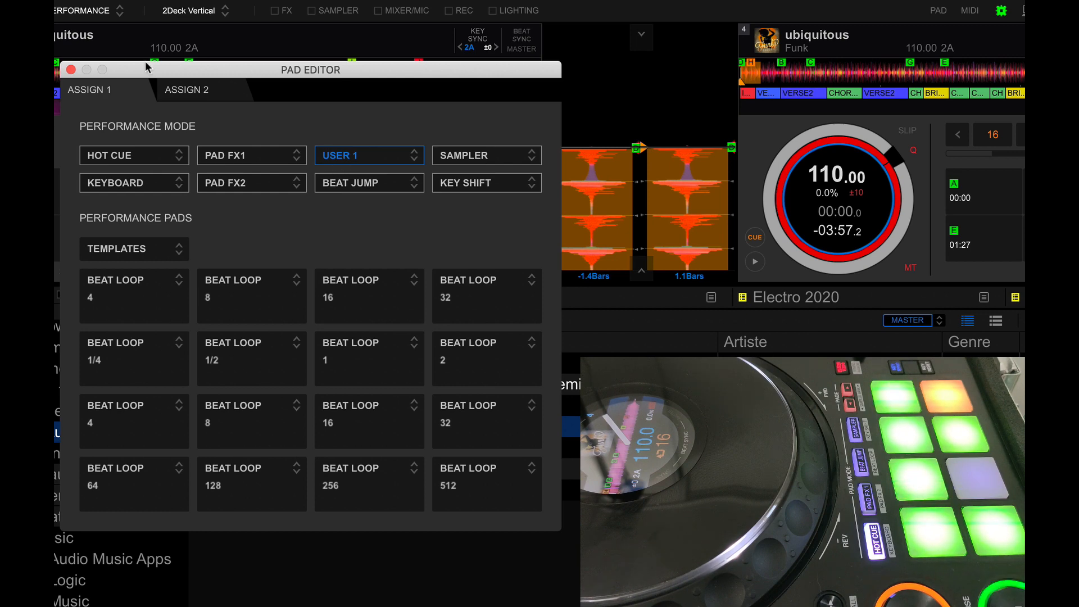
pyautogui.click(70, 70)
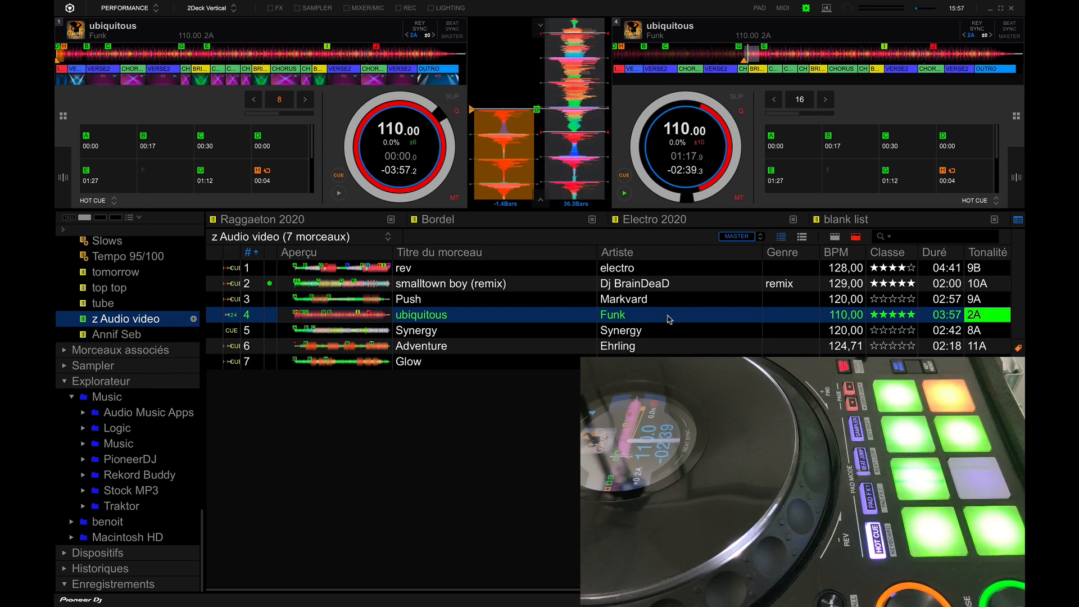
# - Reopen the controller's deck preferences and set AUTO BEAT LOOP to "Boucle de 4 temps"
pyautogui.click(808, 9)
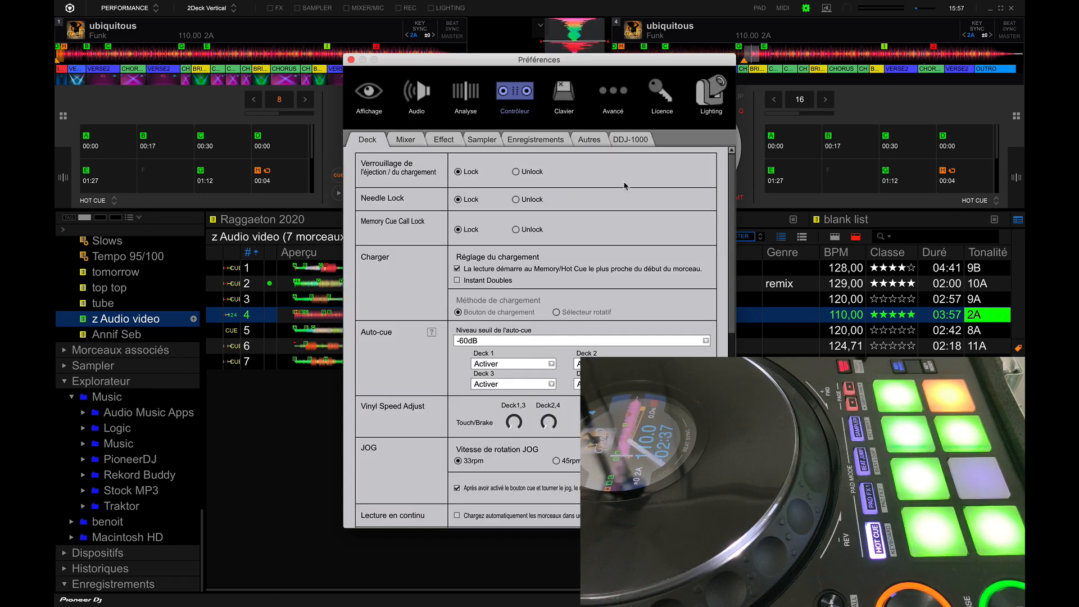
pyautogui.scroll(-5, 527, 287)
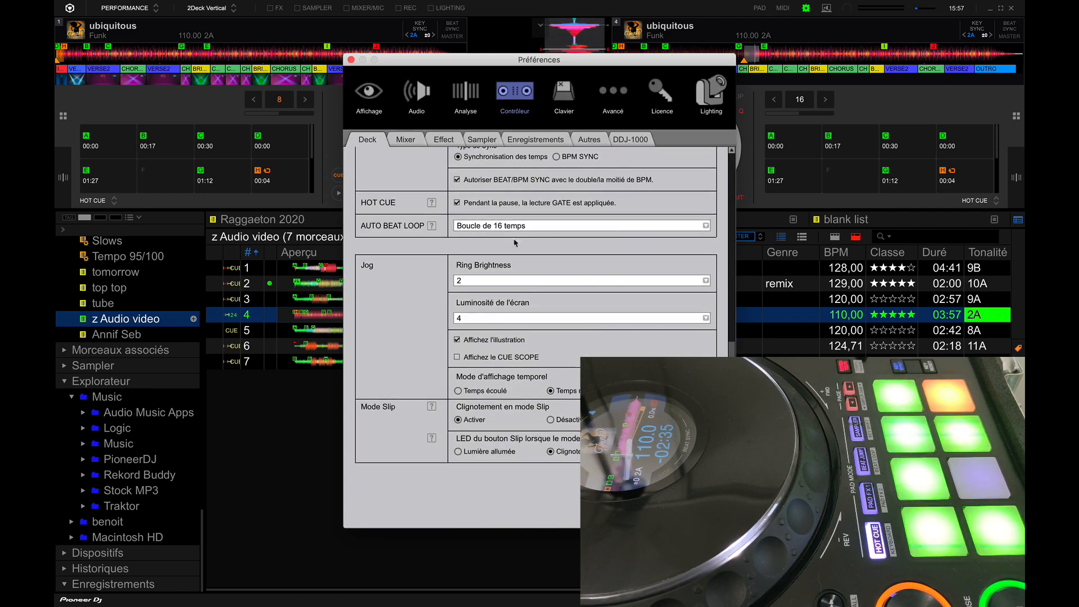
pyautogui.click(496, 227)
pyautogui.click(493, 270)
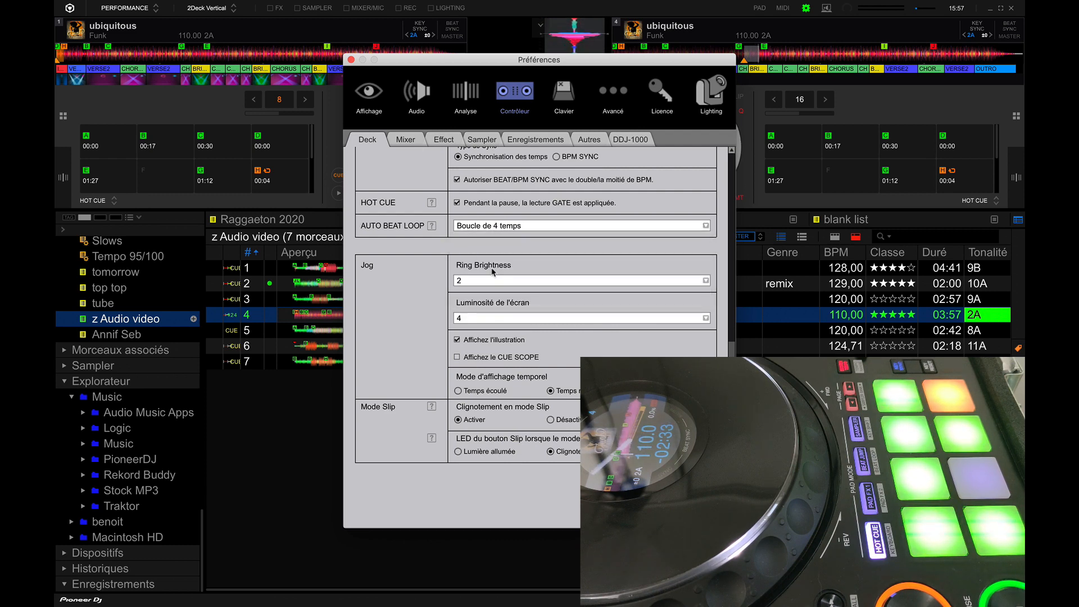